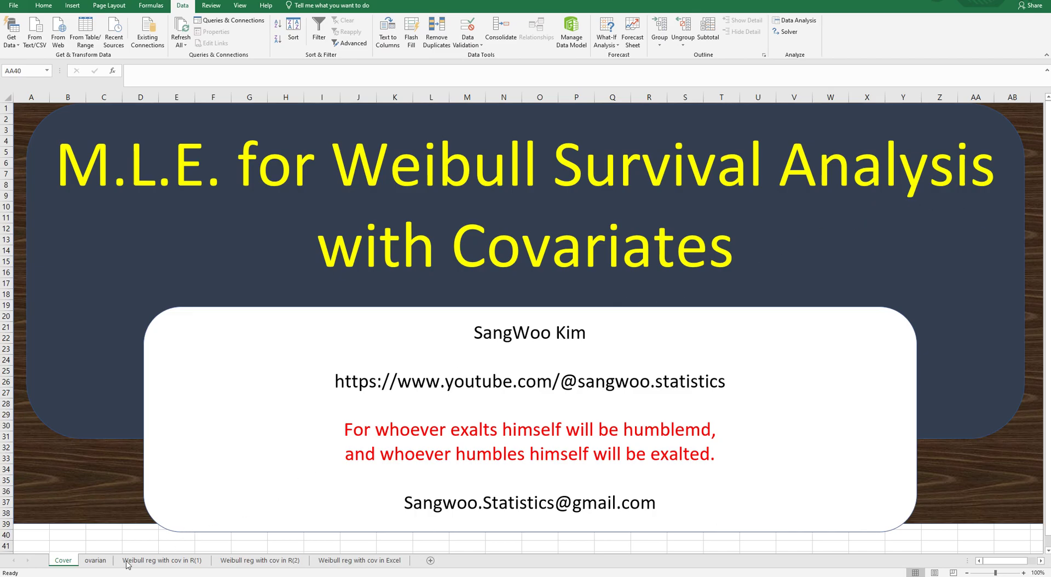
View the ovarian data sheet, then the sheet of R regression output
click(96, 561)
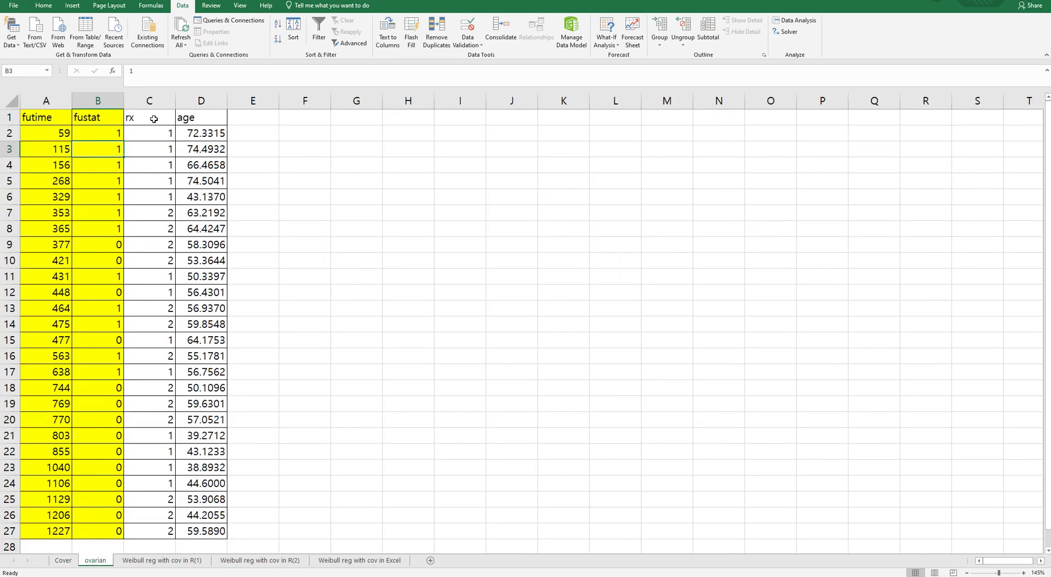
click(163, 560)
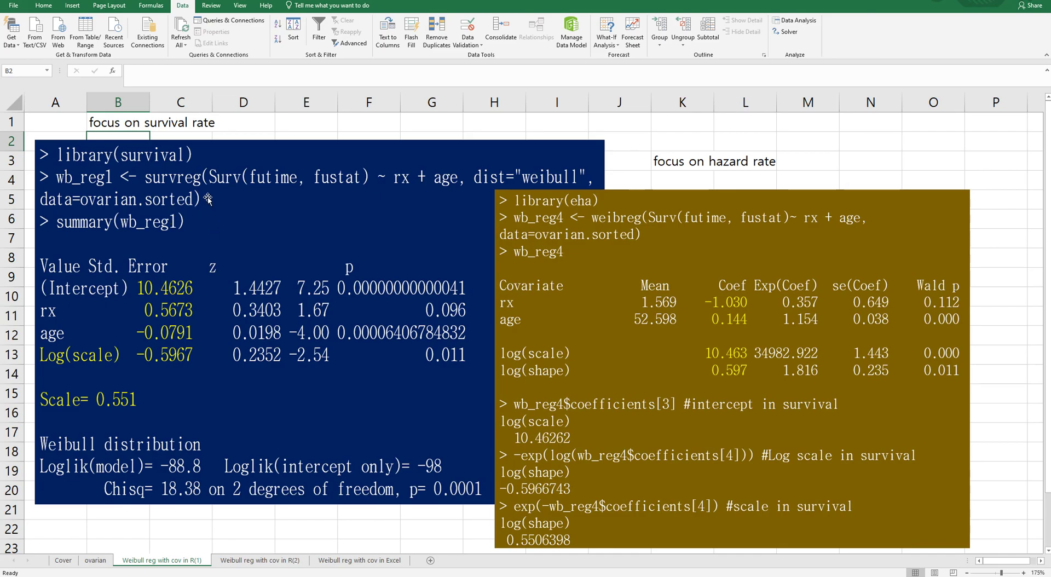
Switch to the 'Weibull reg with cov in R(2)' sheet with the flexsurvreg output
click(266, 559)
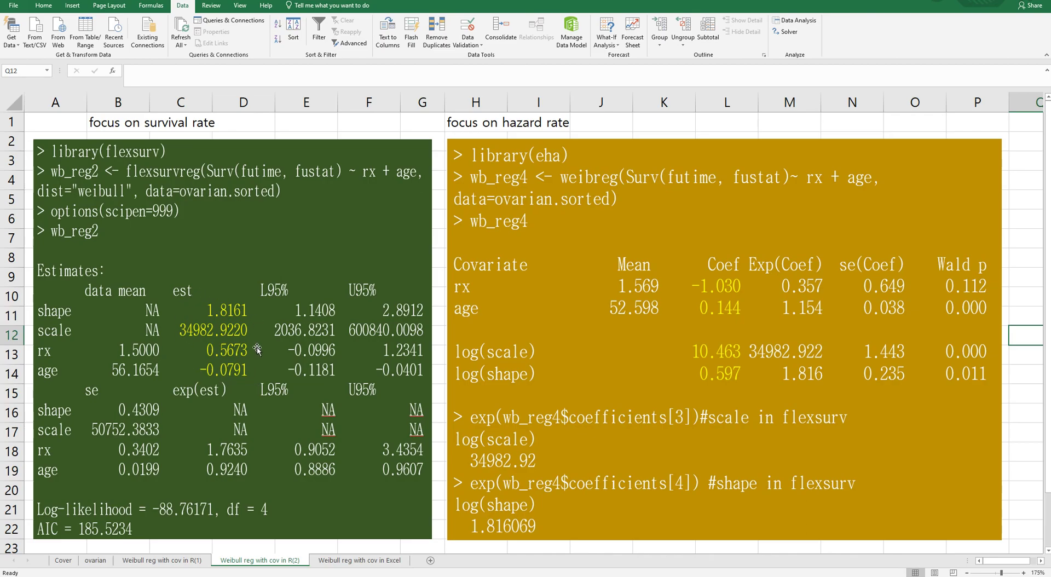
Open the 'Weibull reg with cov in Excel' worksheet
click(359, 561)
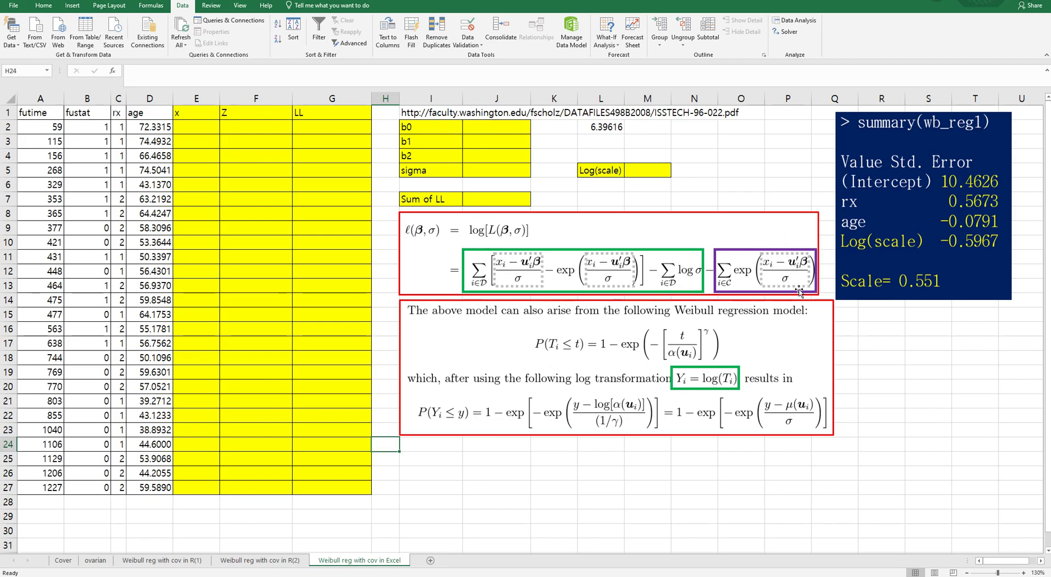
click(203, 130)
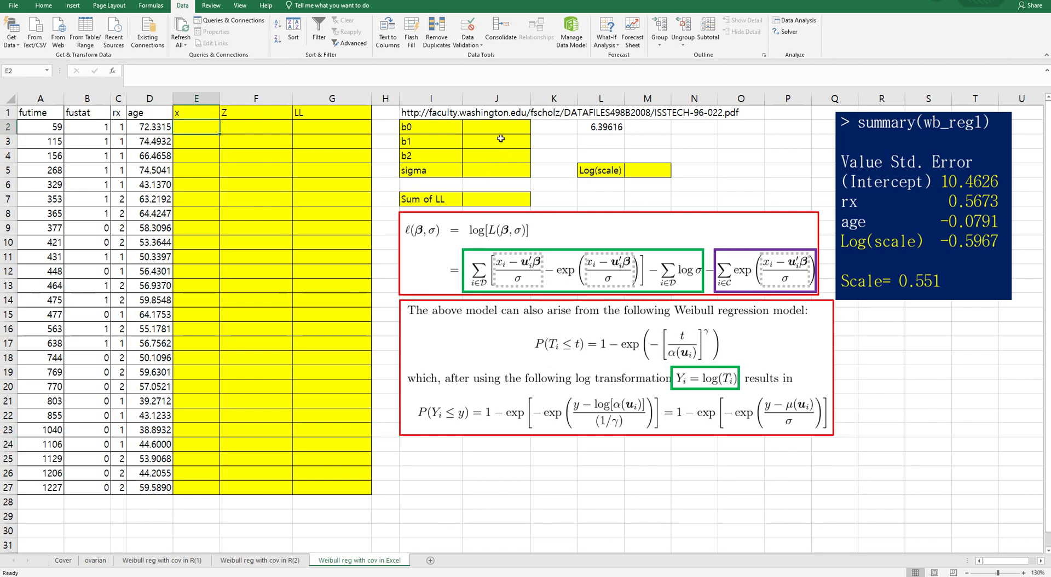
Fill E2:E27 with =LN(A2), the log of each futime value
text(=ln()
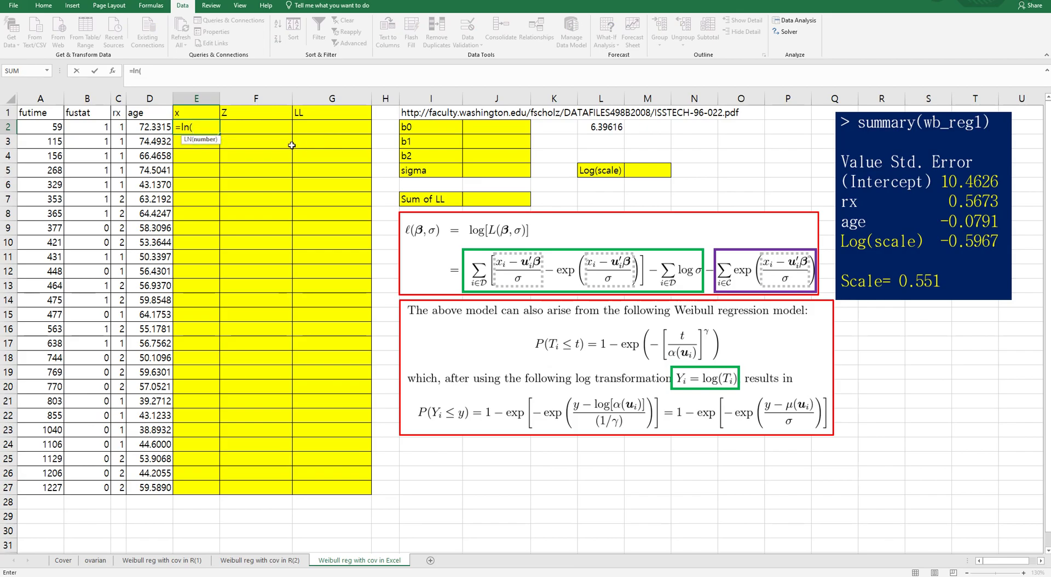
click(51, 128)
text())
key(Return)
click(215, 129)
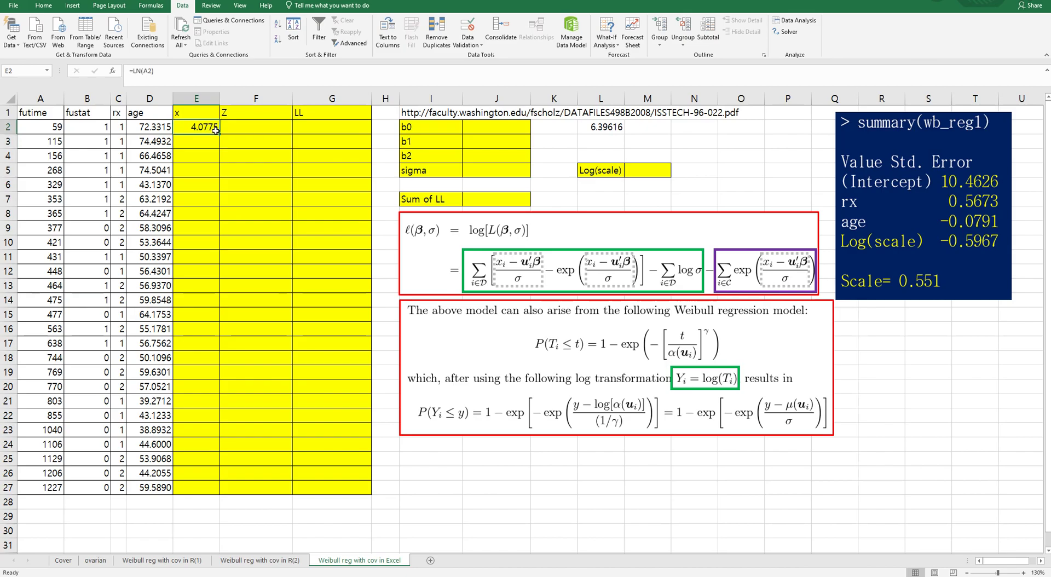
double_click(219, 133)
click(248, 159)
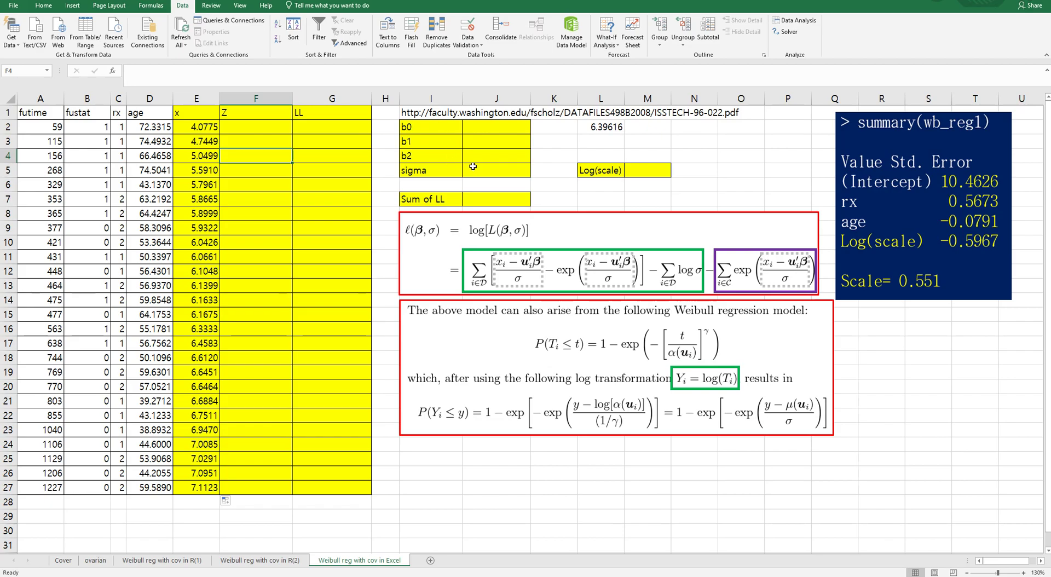
click(594, 127)
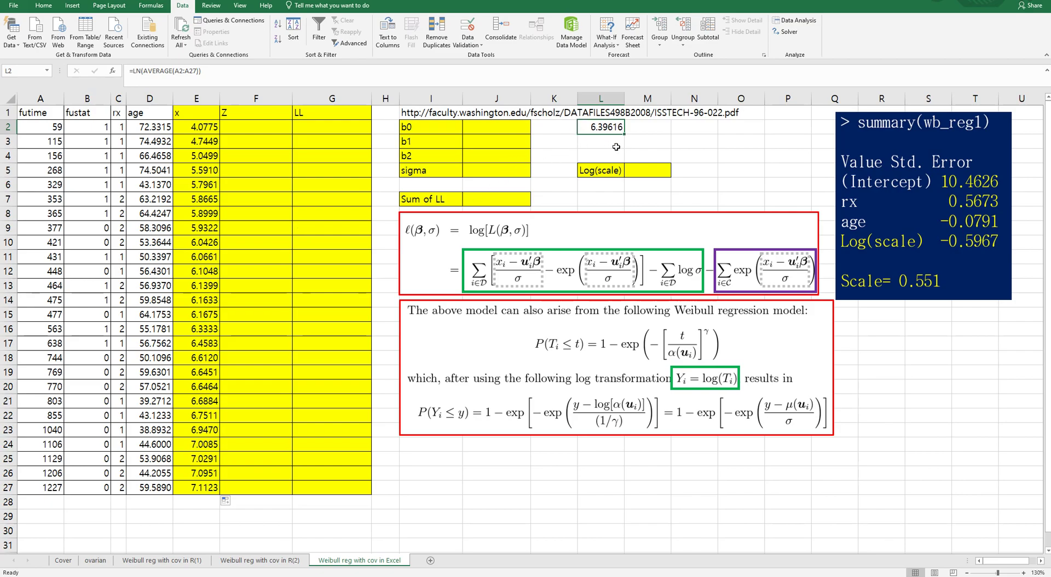
click(509, 130)
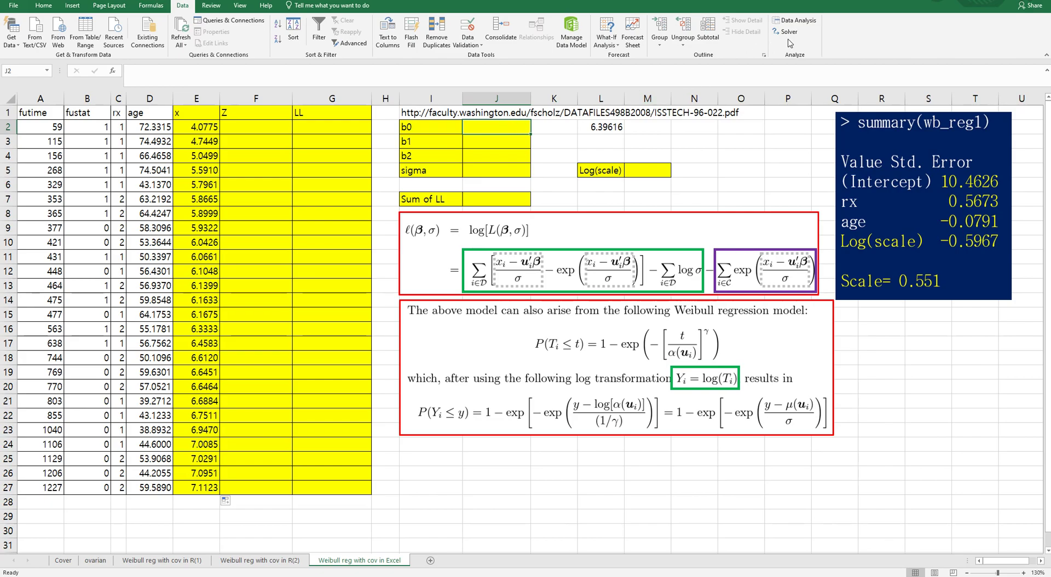
Enter starting values 6, 0, 0 and 1 for b0, b1, b2 and sigma in J2:J5
text(6)
key(Return)
text(0)
key(Return)
text(000000)
key(Return)
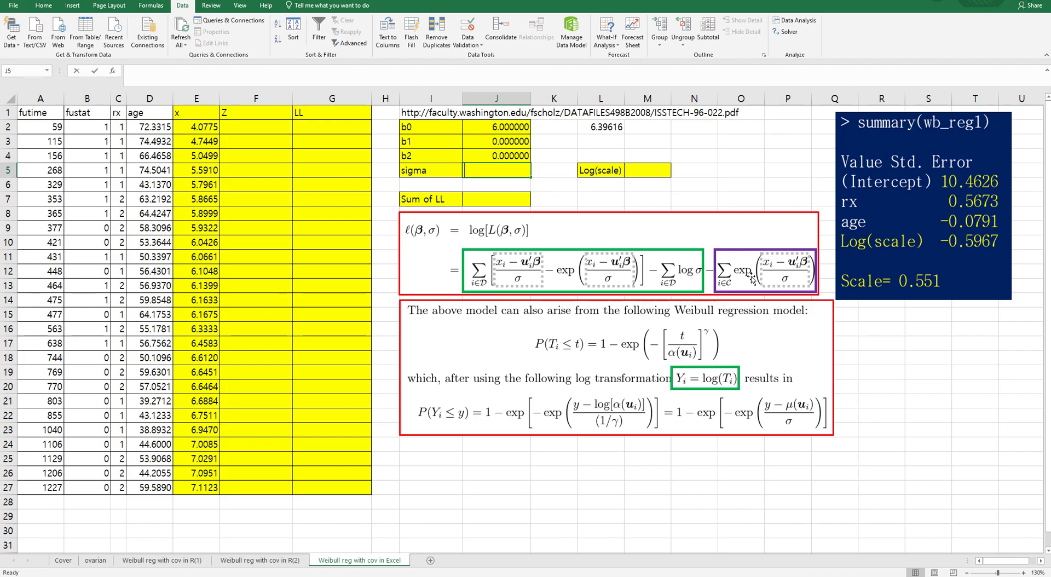
text(1)
key(Return)
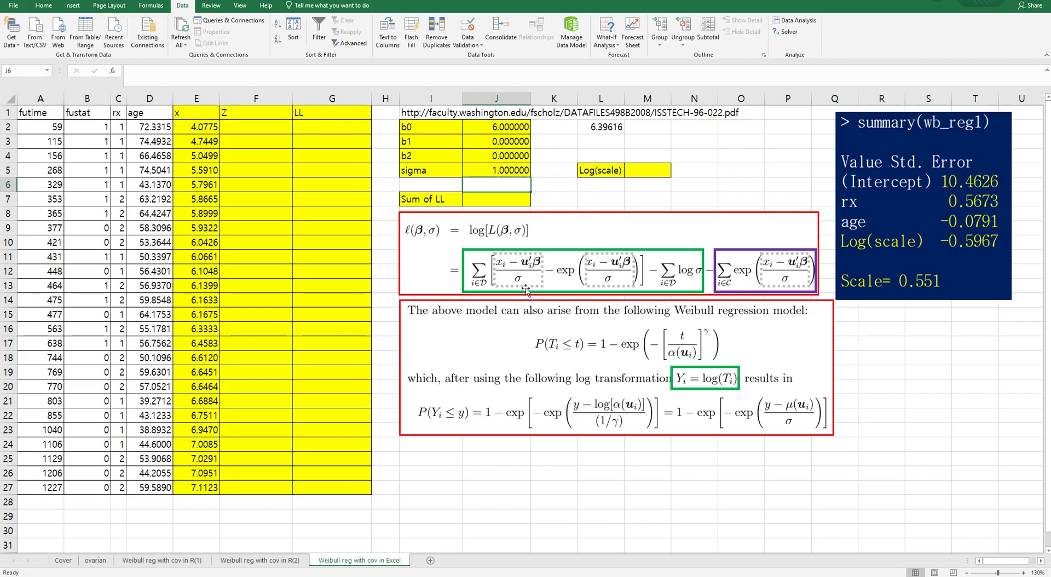
click(276, 132)
Enter =(E2-$J$2-$J$3*C2-$J$4*D2)/$J$5 in F2 with absolute parameter references
text(=)
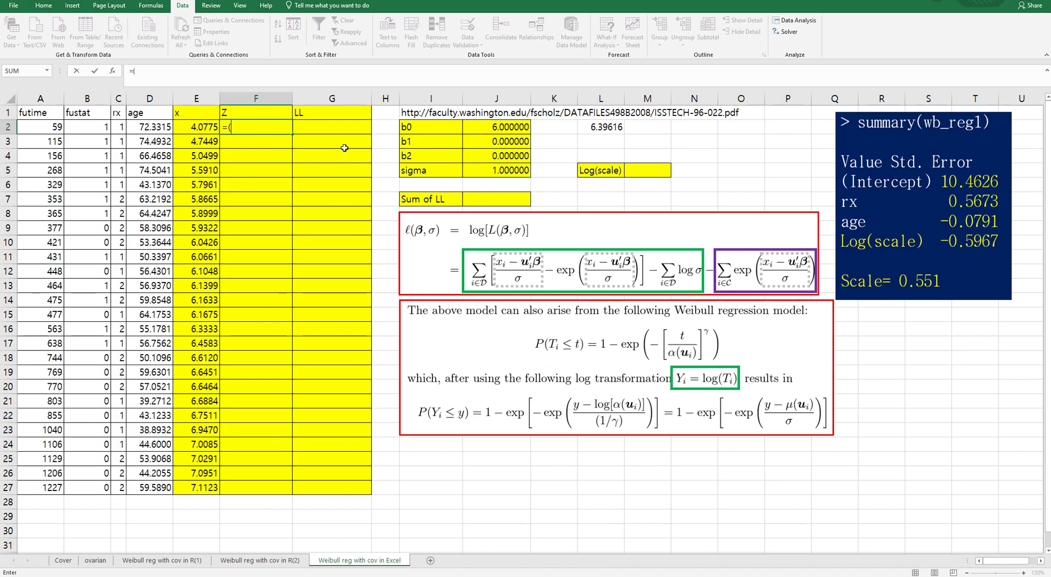
text(()
click(186, 126)
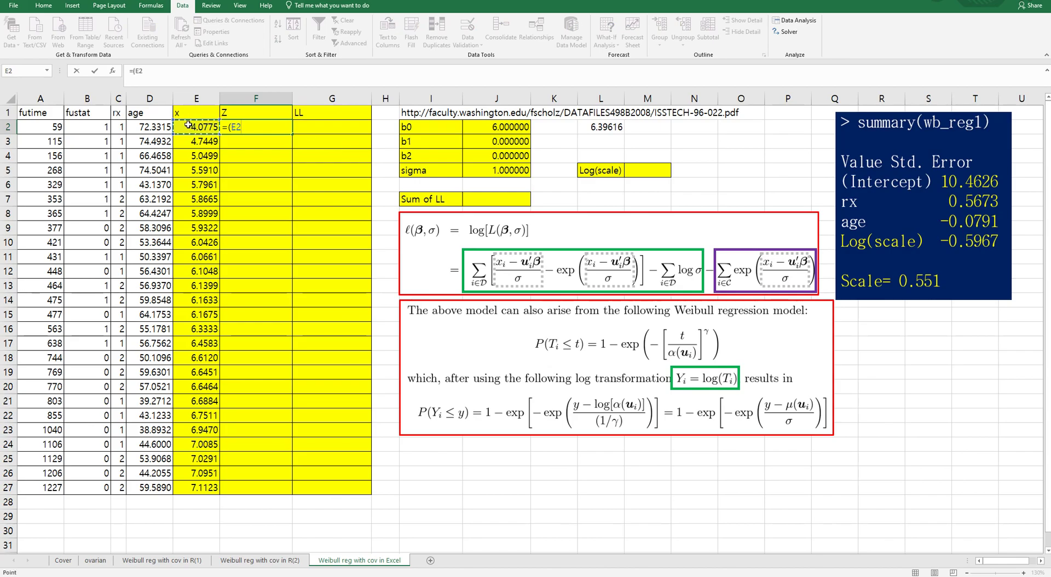
text(-)
click(481, 126)
key(F4)
text(*)
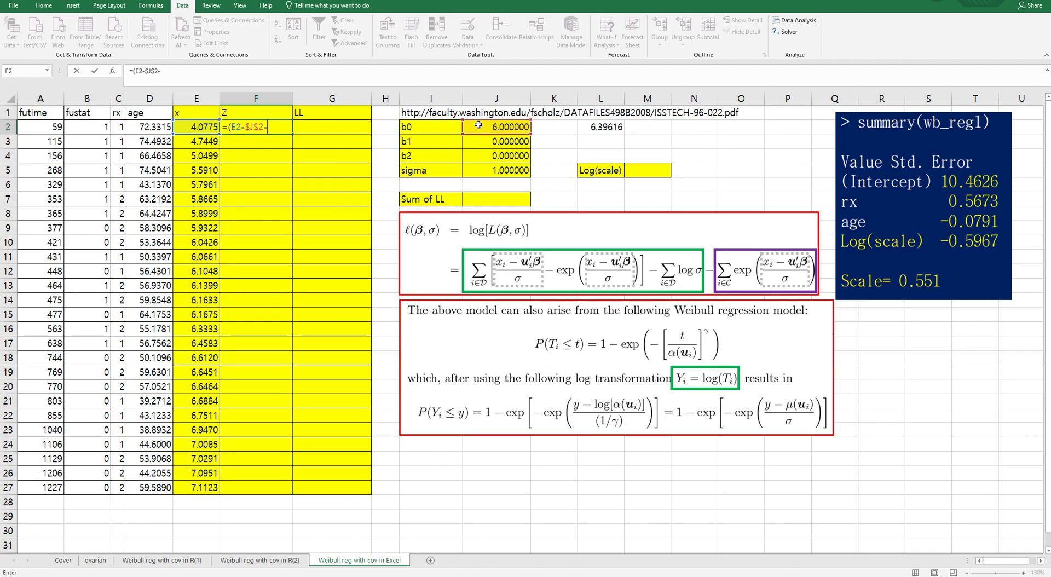
click(485, 141)
key(F4)
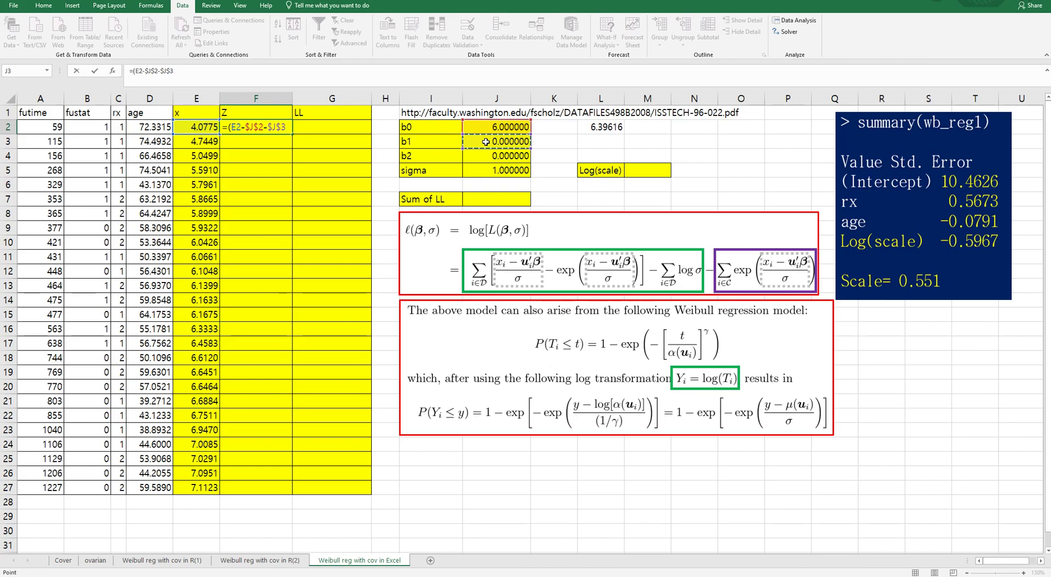
text(*)
click(115, 127)
text(-)
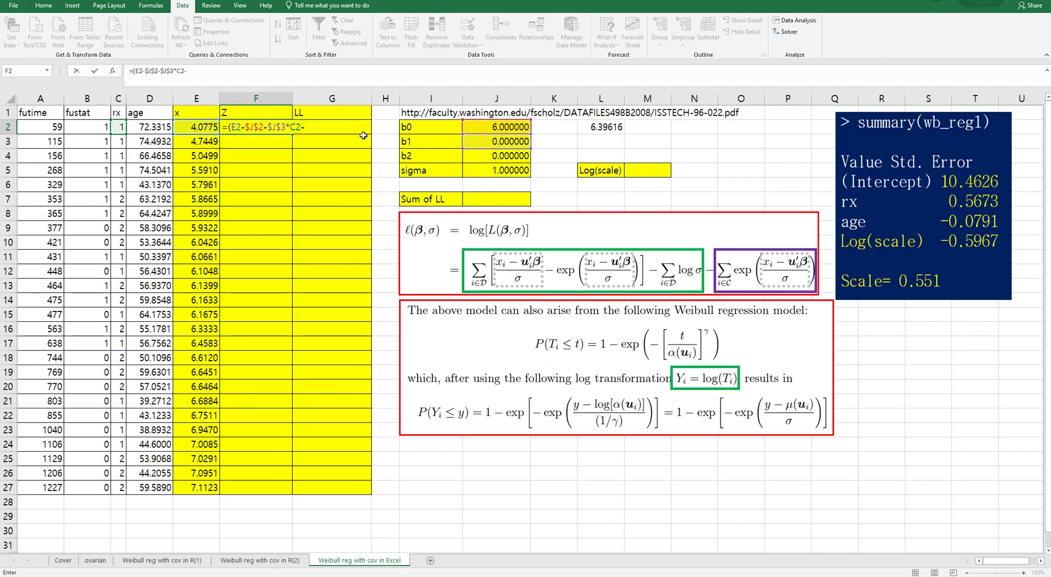
click(486, 157)
key(F4)
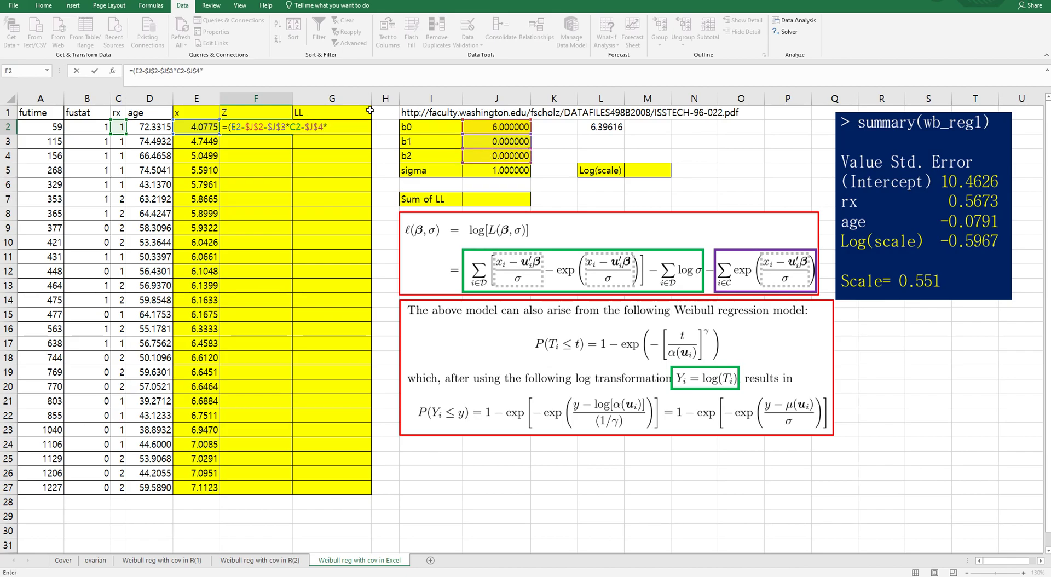
text(*)
click(142, 129)
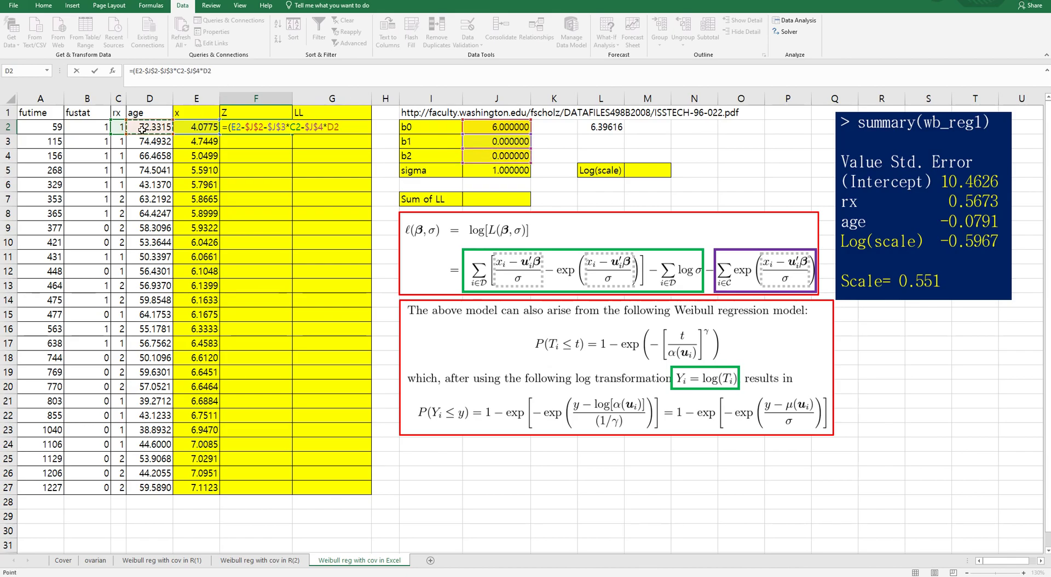
text()/)
click(486, 172)
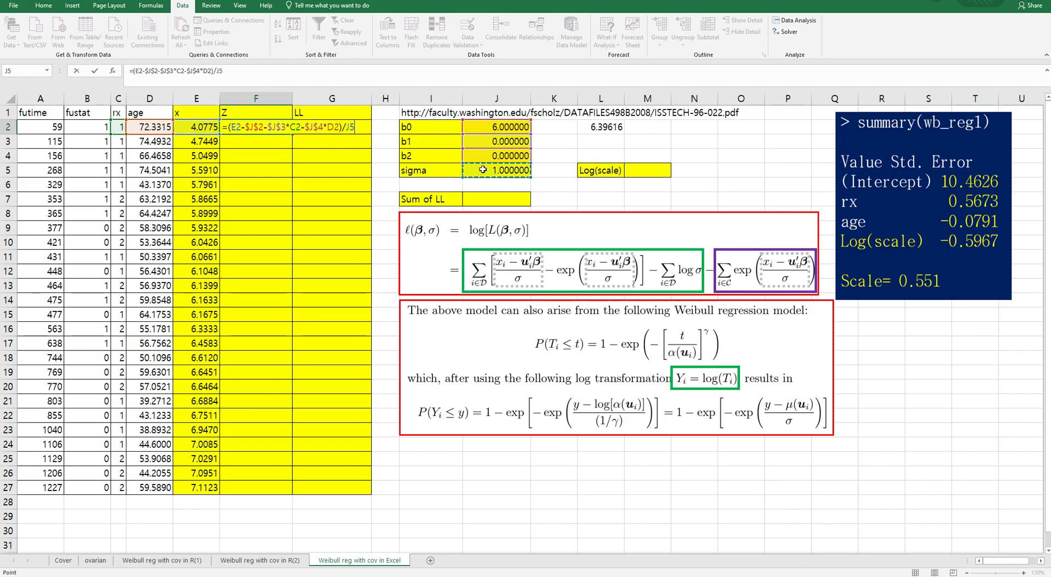
key(Return)
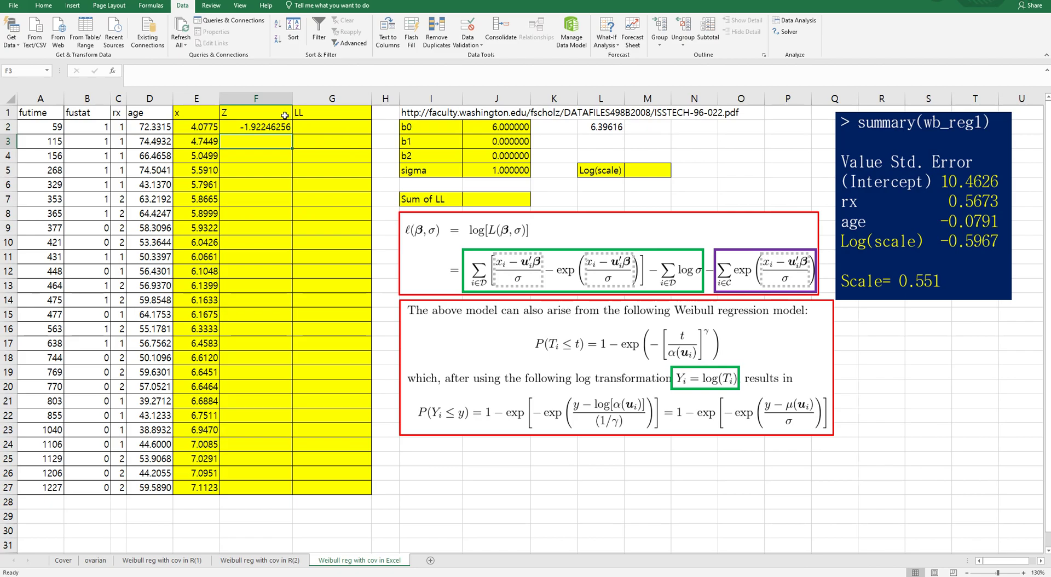
Copy the Z formula down to F27
click(280, 126)
double_click(291, 133)
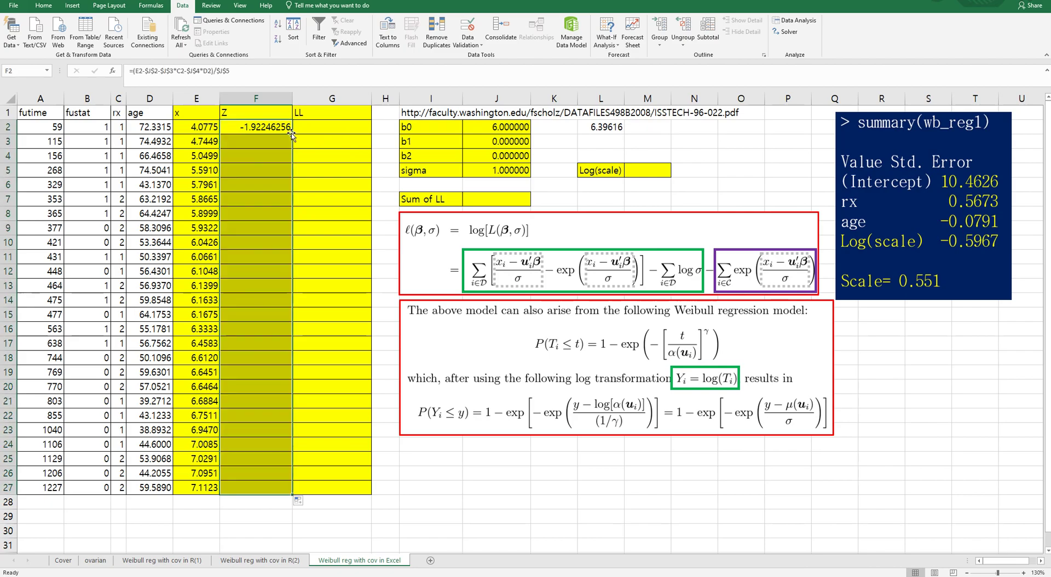
click(268, 198)
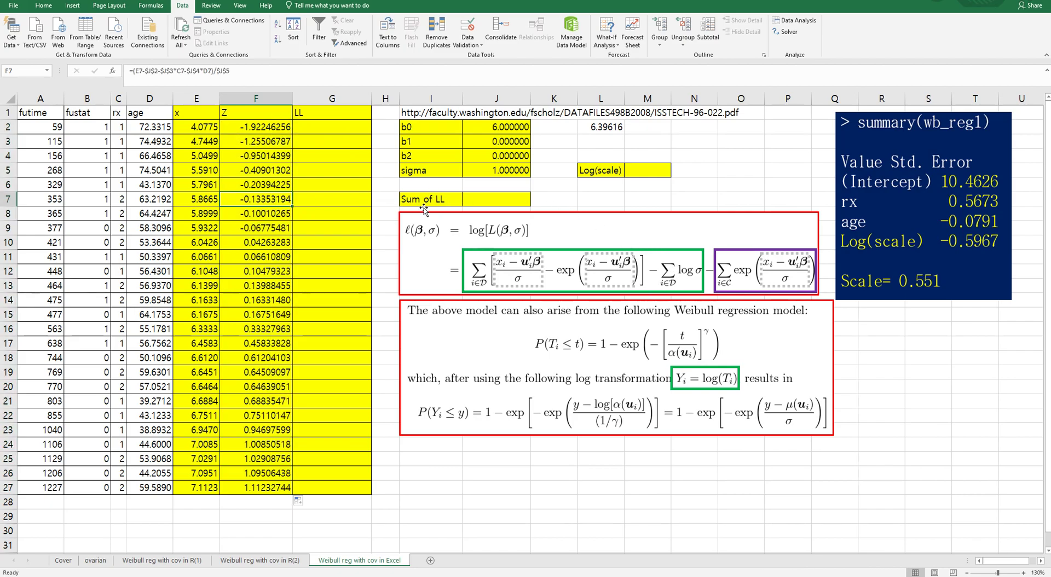
click(329, 128)
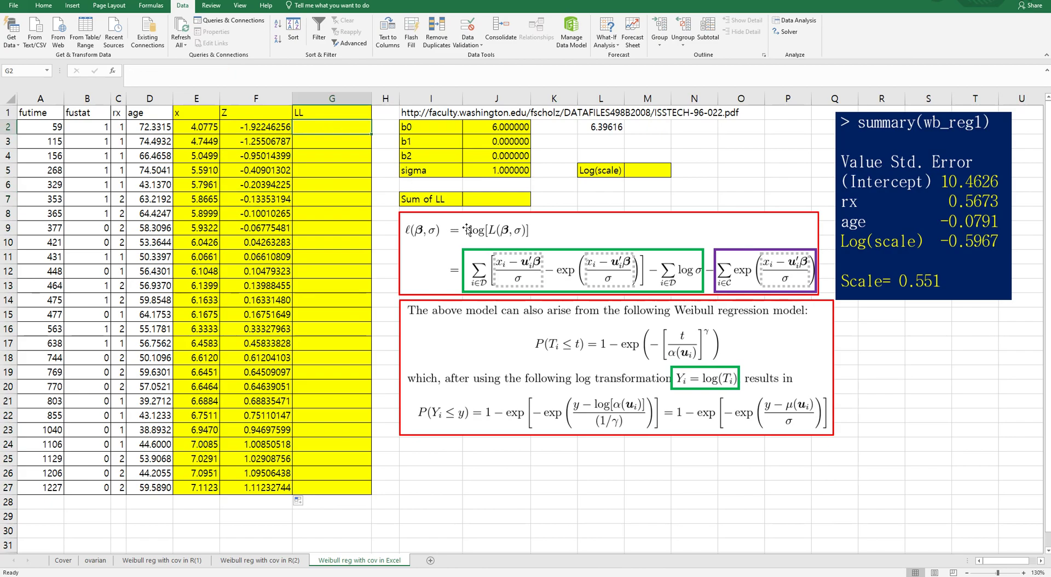
Start G2's IF formula: when fustat is 1, use F2-EXP(F2)-LN($J$5)
text(=)
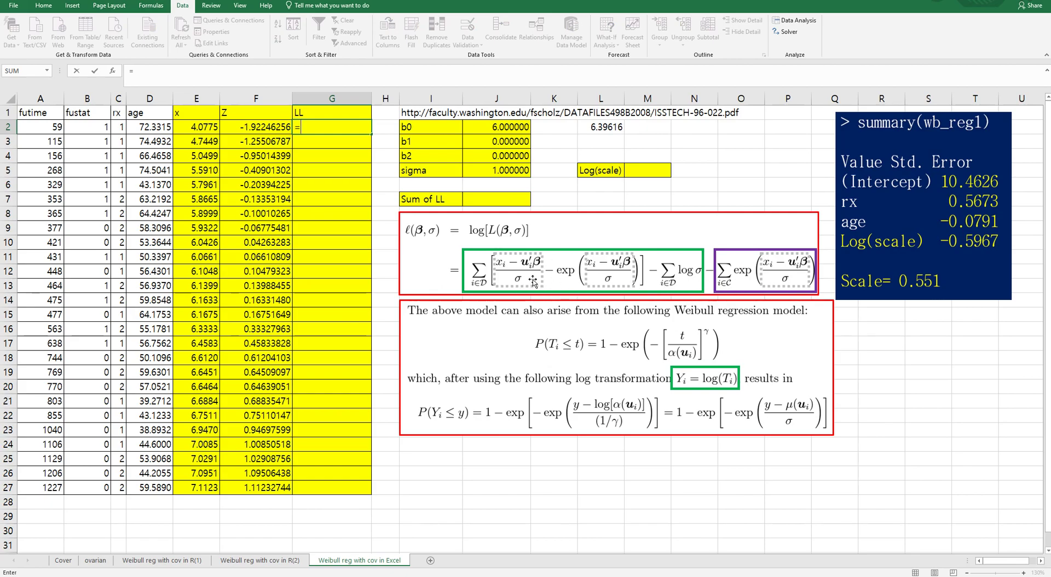
text(if()
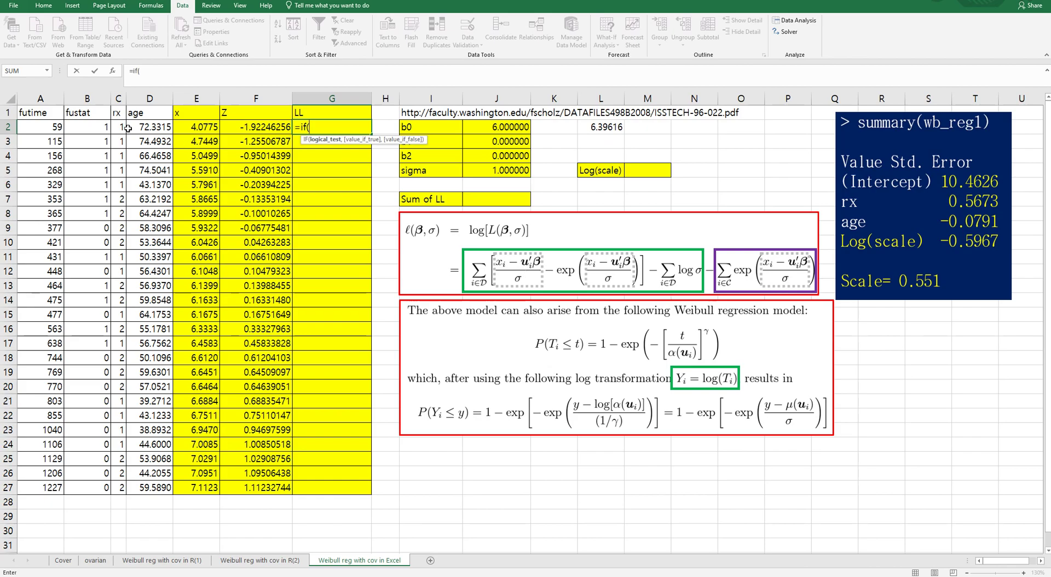
click(96, 130)
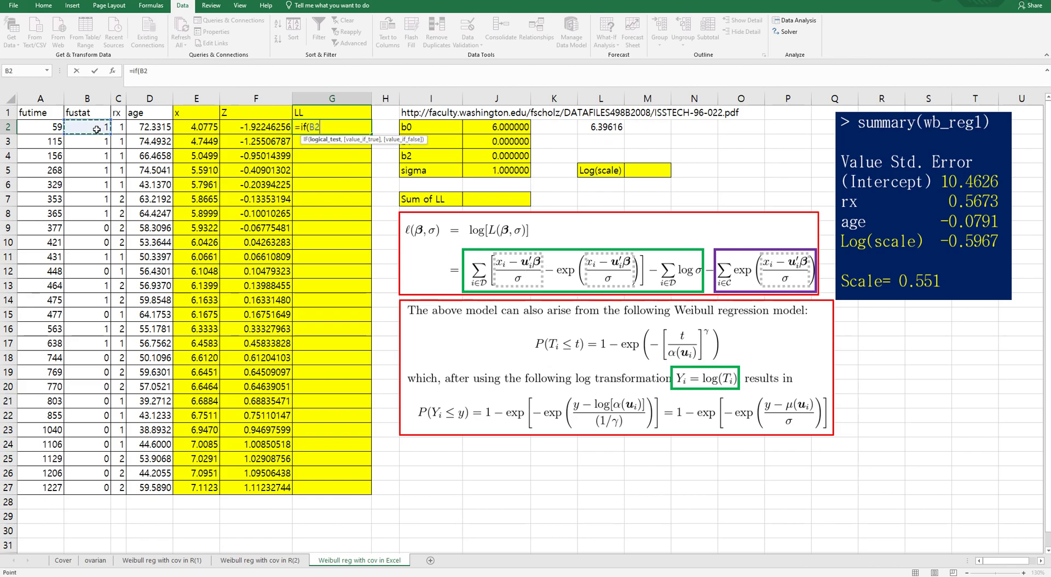
text(=1,)
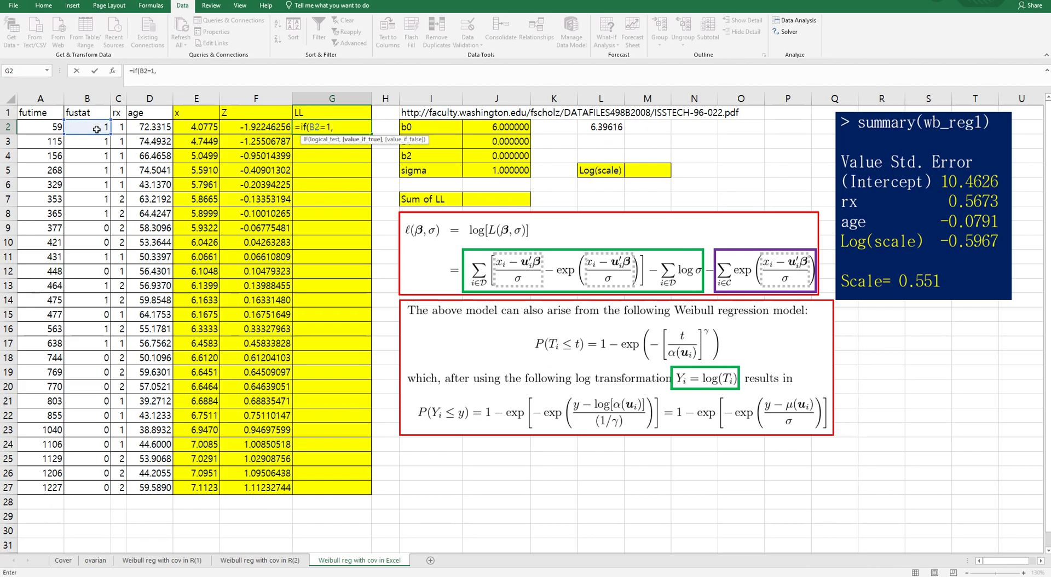
click(235, 125)
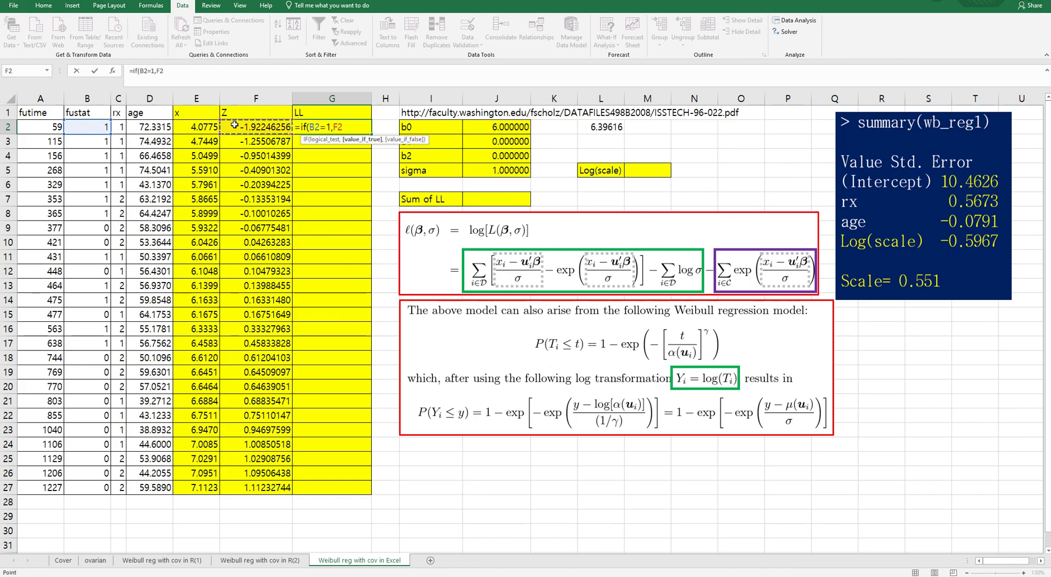
text(-exp()
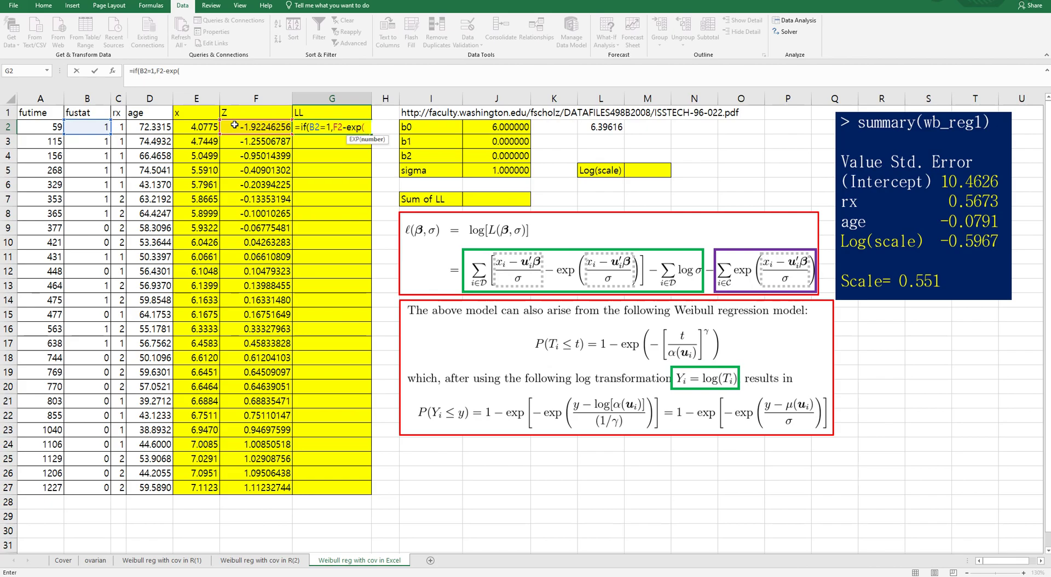
click(234, 125)
text()-ln()
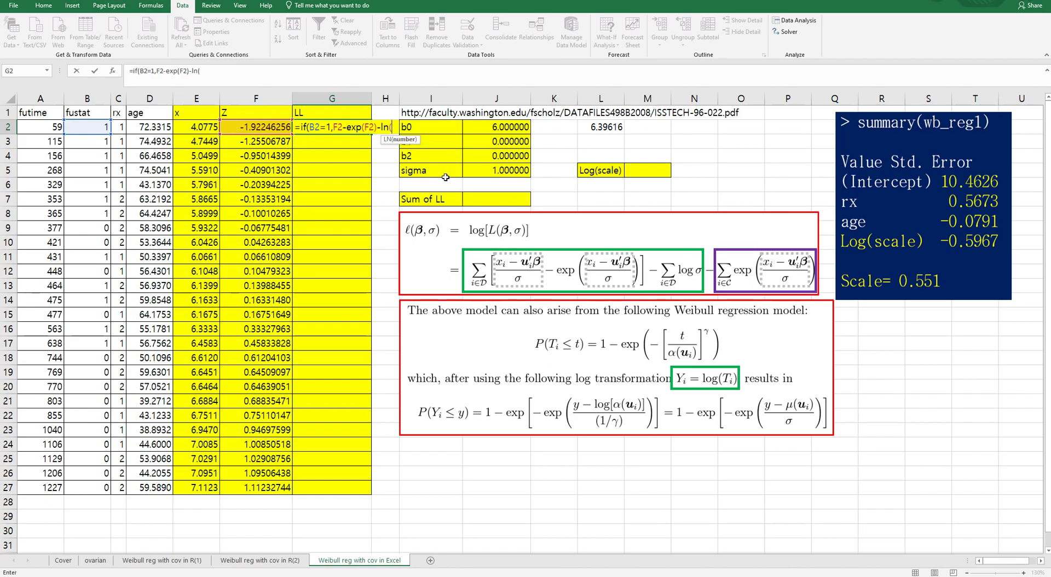
click(496, 171)
key(F4)
Finish with -EXP(F2) for censored rows and copy the LL formula down to G27
click(237, 70)
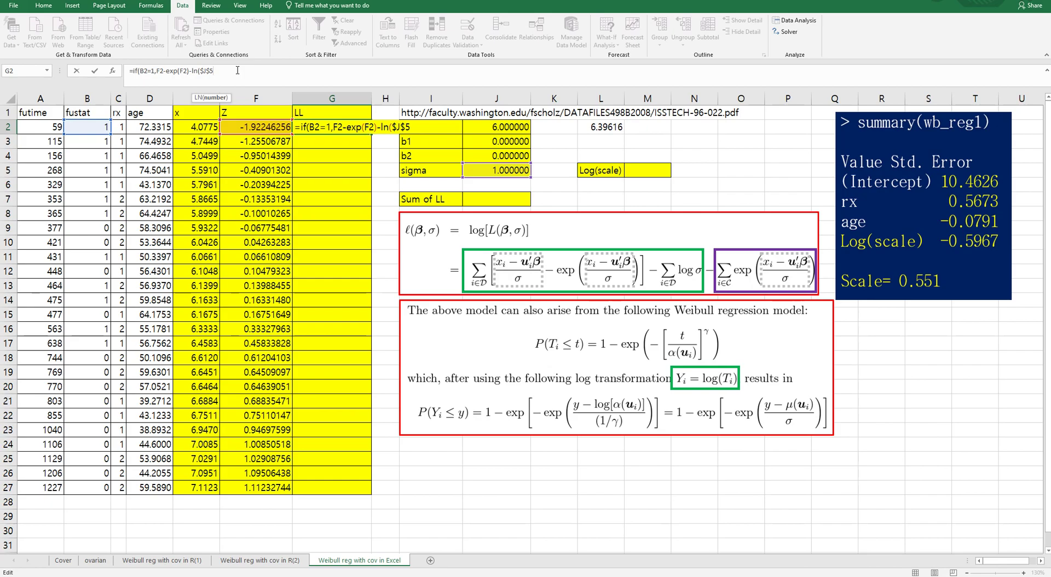
text(),)
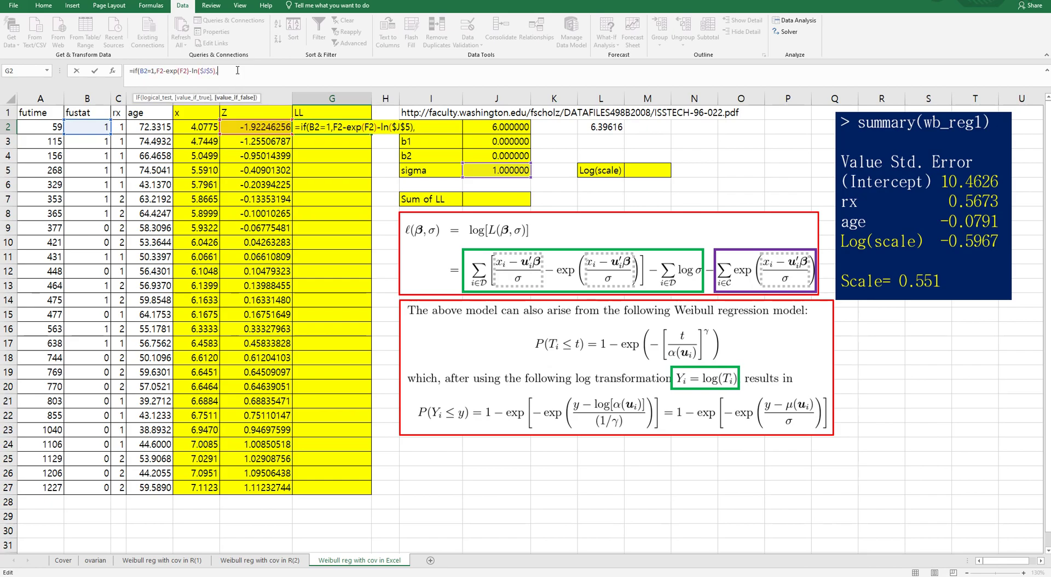
text(-exp()
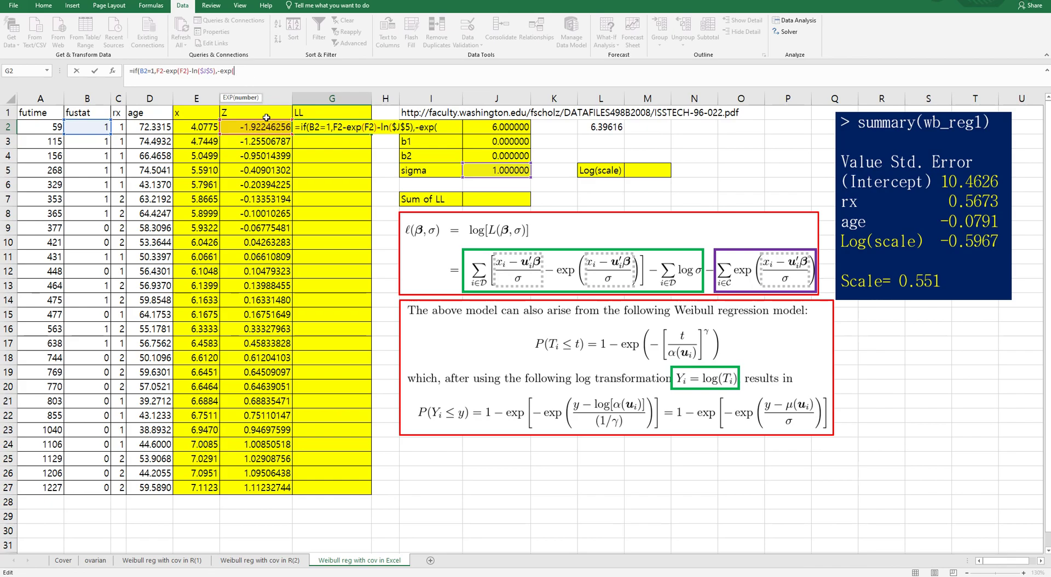
click(264, 128)
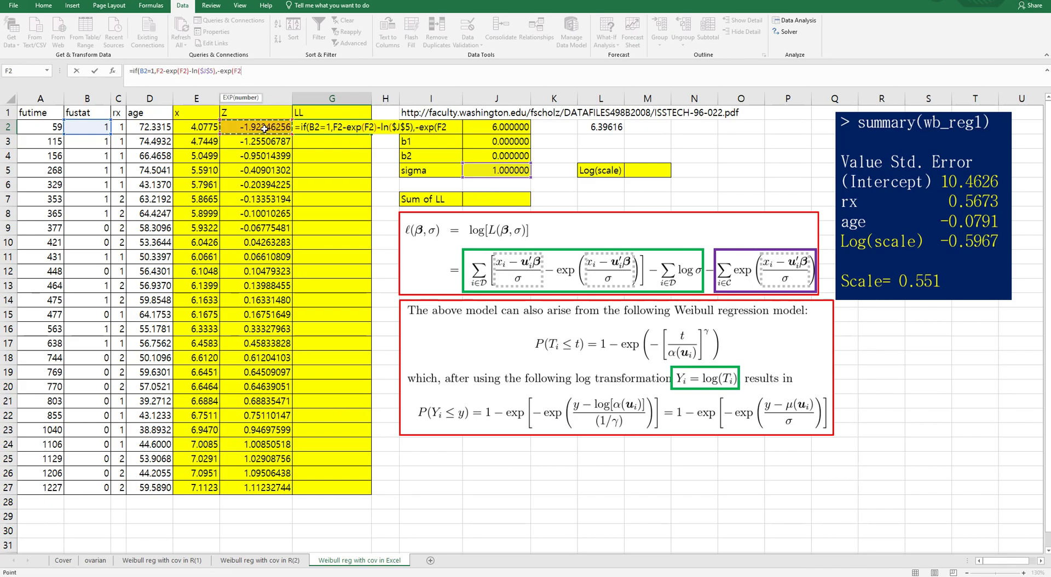
text()))
key(Return)
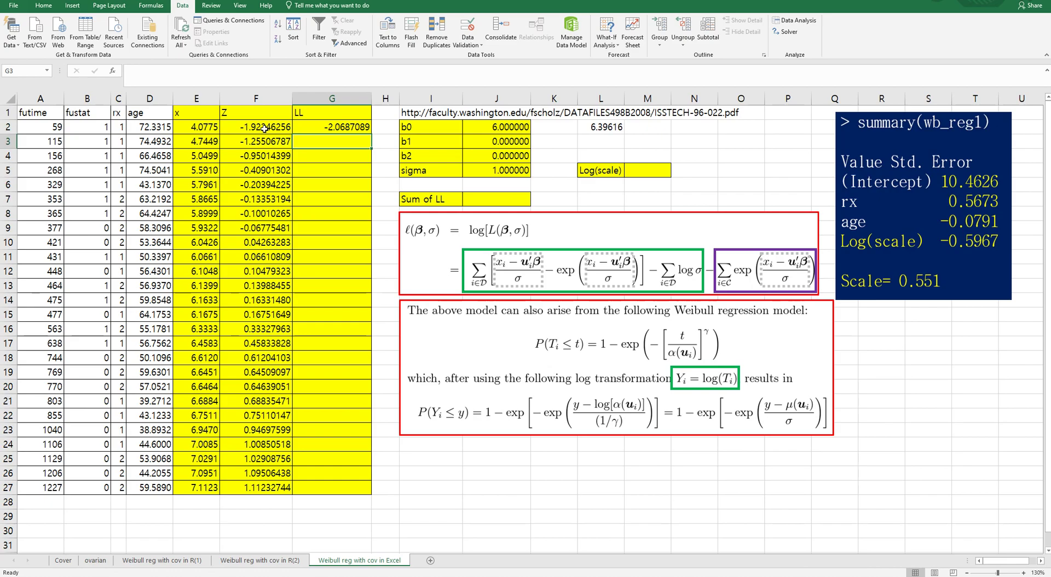
click(336, 127)
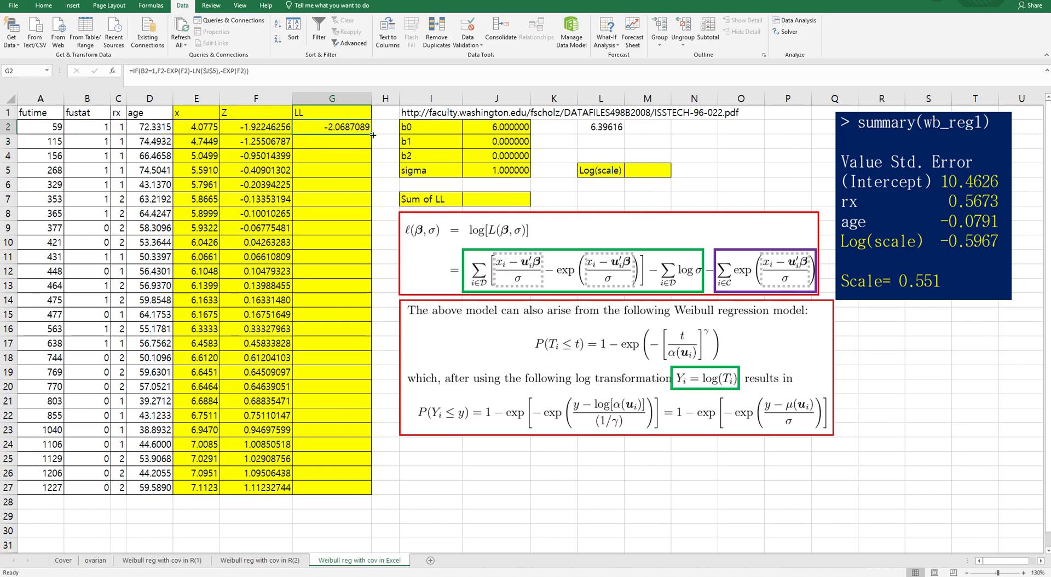
double_click(373, 135)
Enter =SUM(G2:G27) in J7 as Sum of LL, giving -42.4521
click(484, 197)
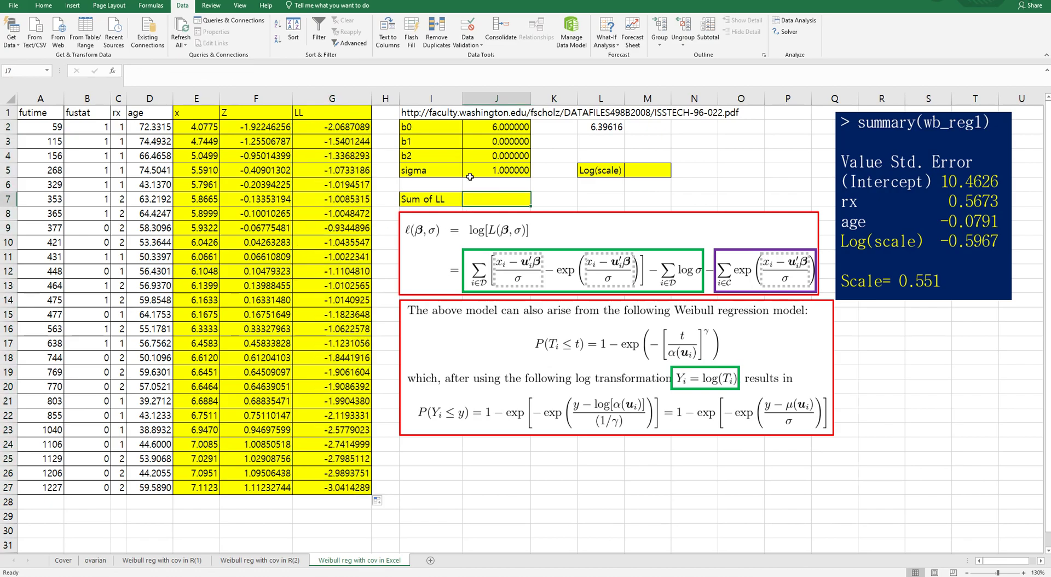
text(=sum)
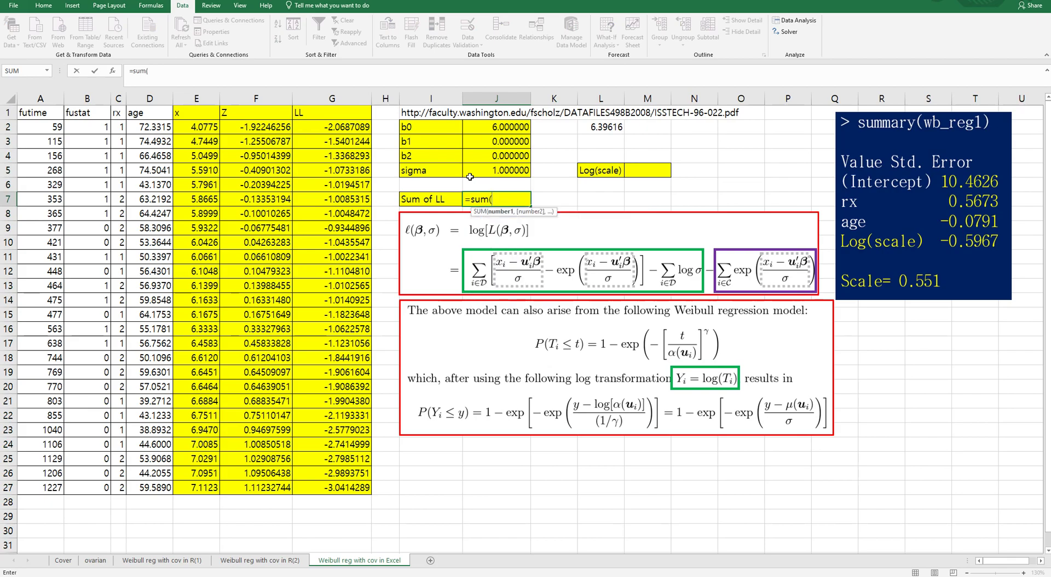
text(()
click(359, 132)
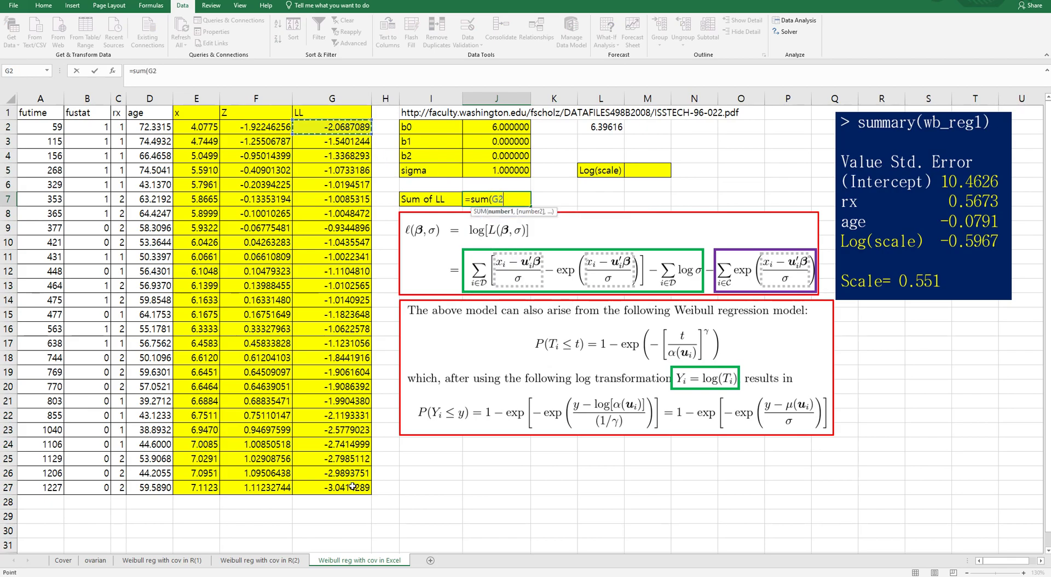
drag(353, 486, 356, 463)
key(ctrl+Return)
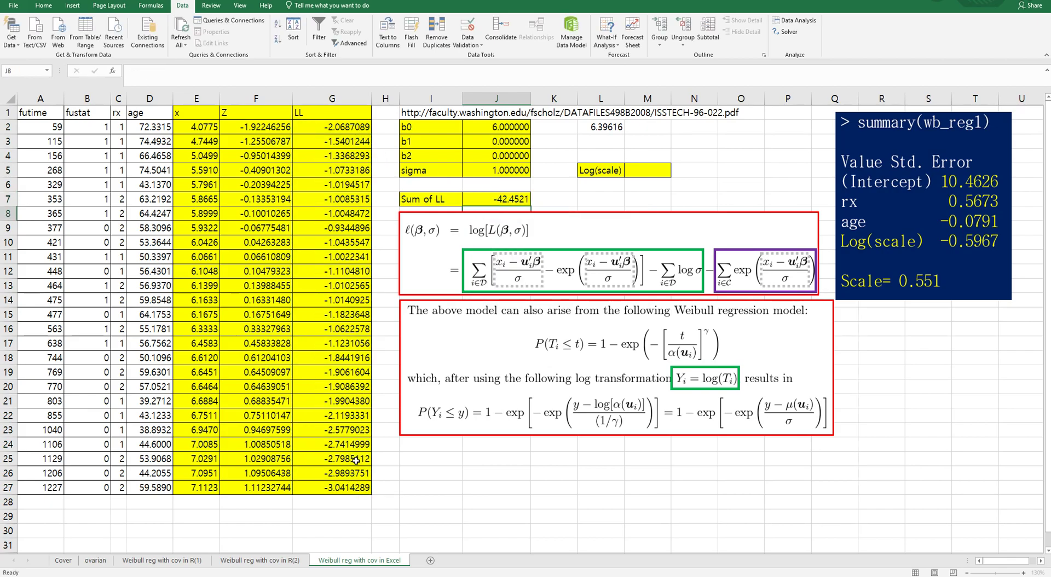
Run Solver to maximise J7 by changing J2:J5 and keep the first solution
click(786, 31)
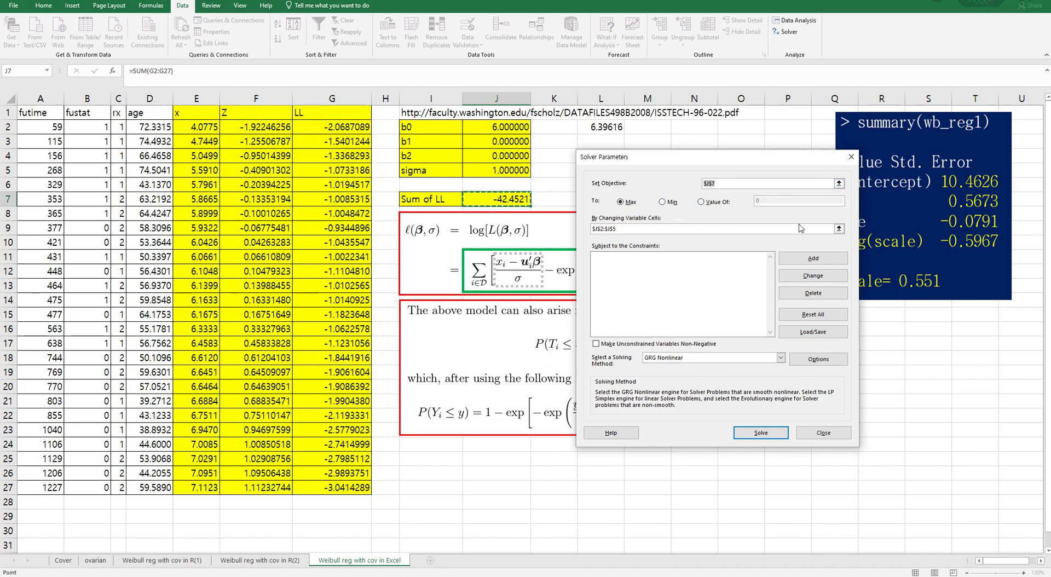
click(839, 228)
drag(509, 127, 509, 168)
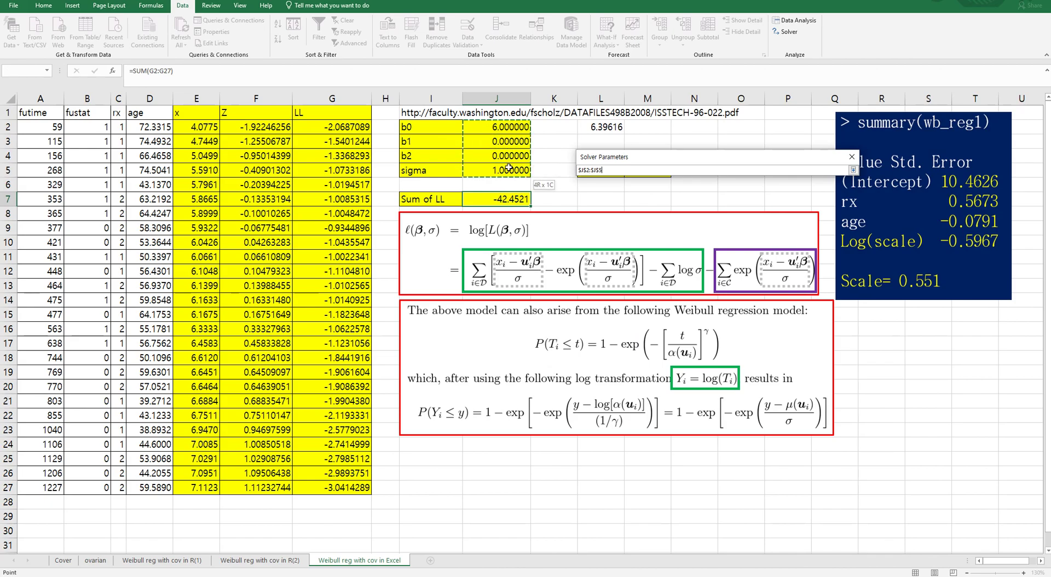
click(852, 169)
click(688, 345)
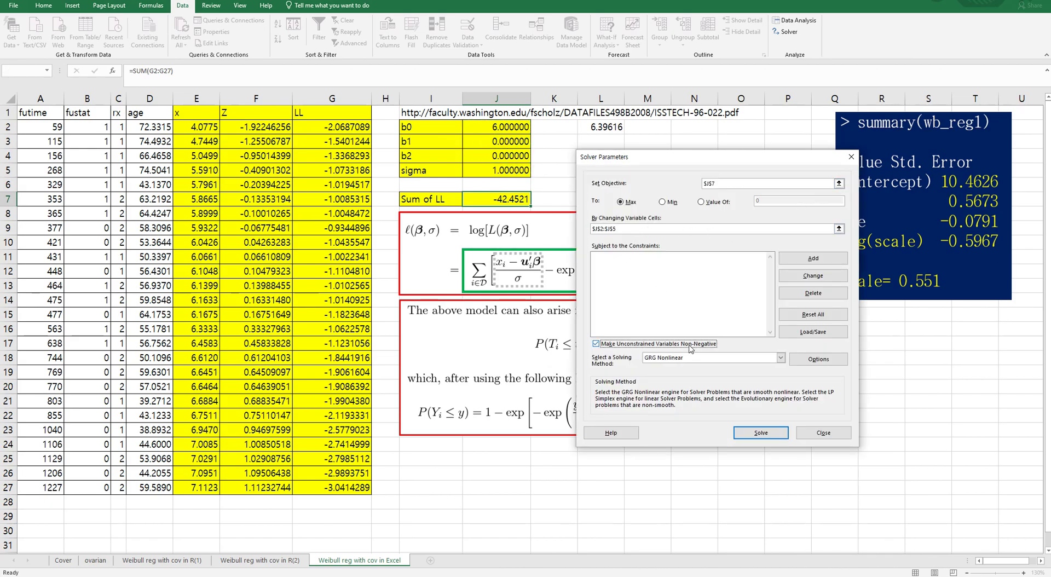
click(761, 432)
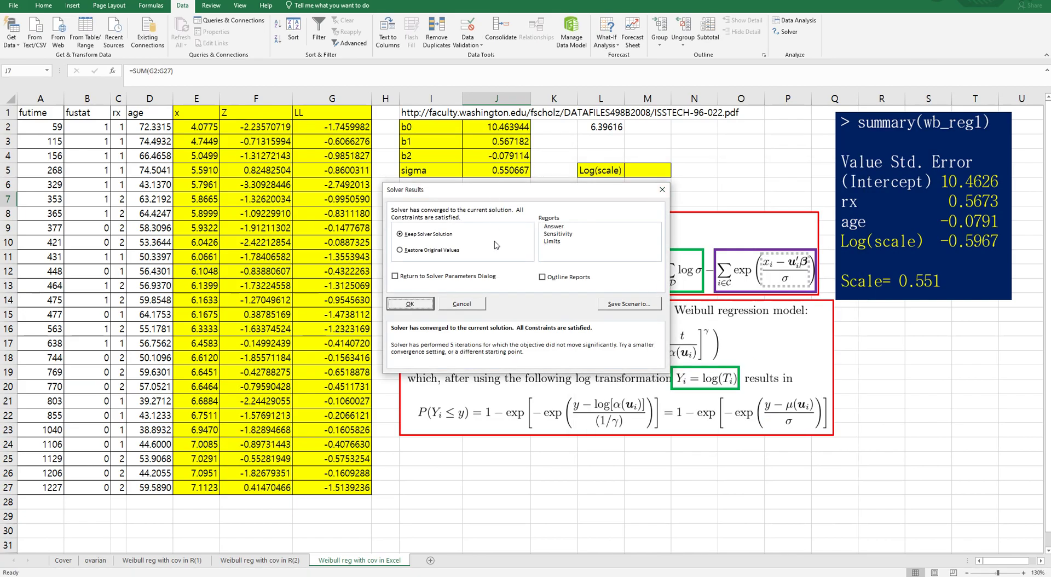
click(418, 303)
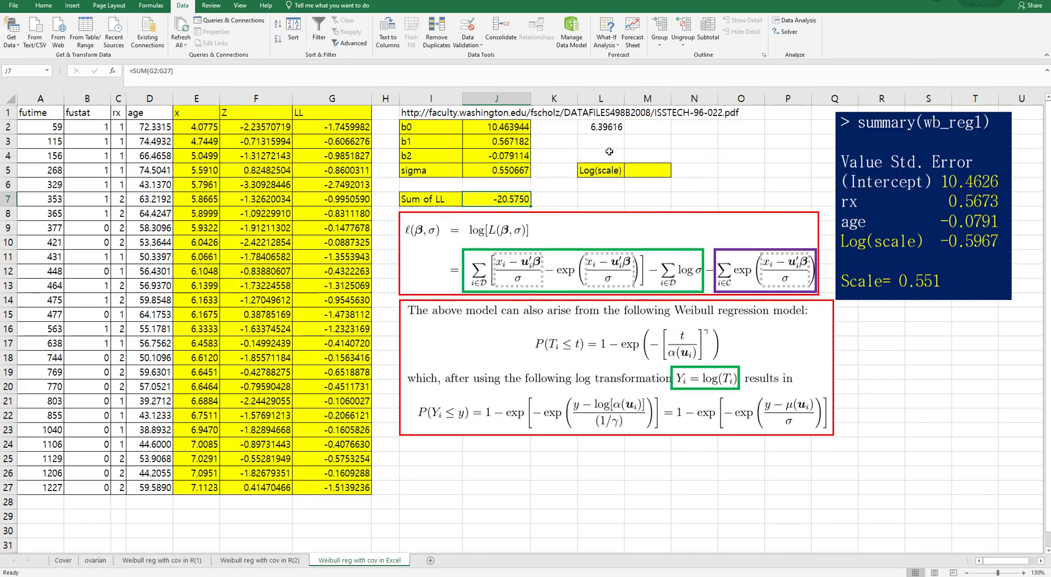
click(569, 145)
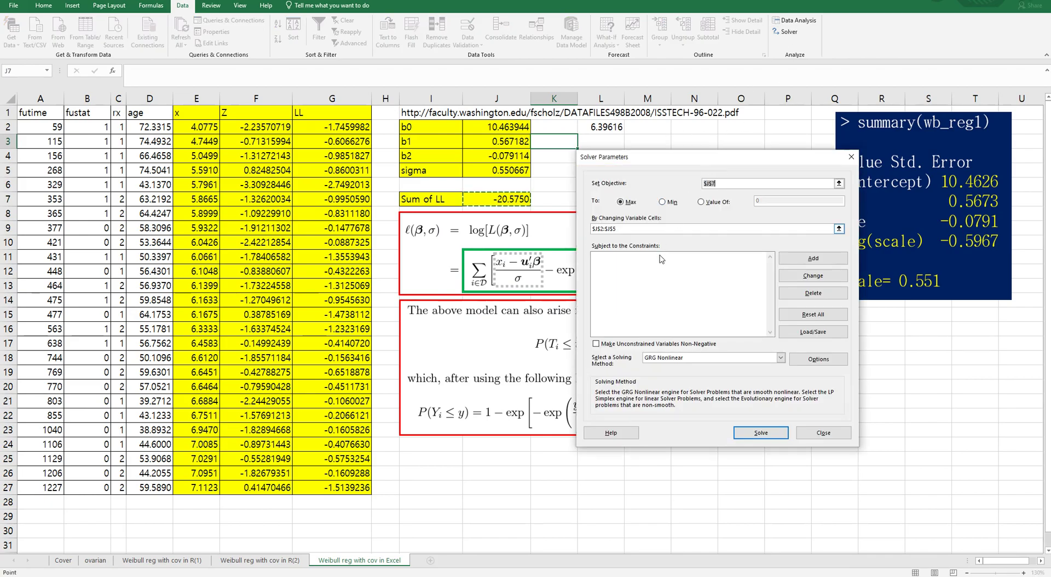
Rerun Solver three more times until Sum of LL converges at -20.5750
click(789, 31)
click(758, 430)
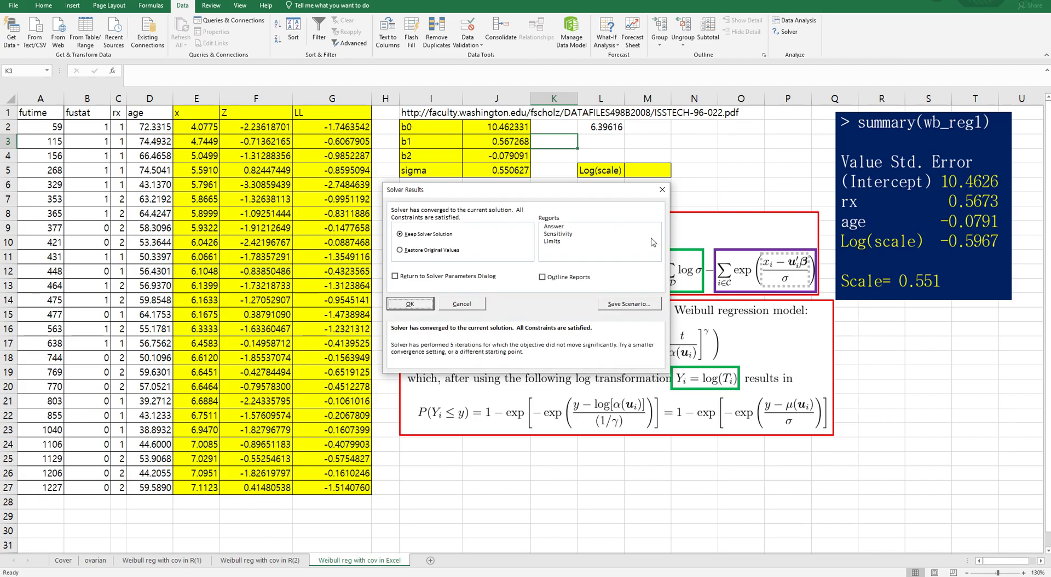
click(416, 306)
click(793, 34)
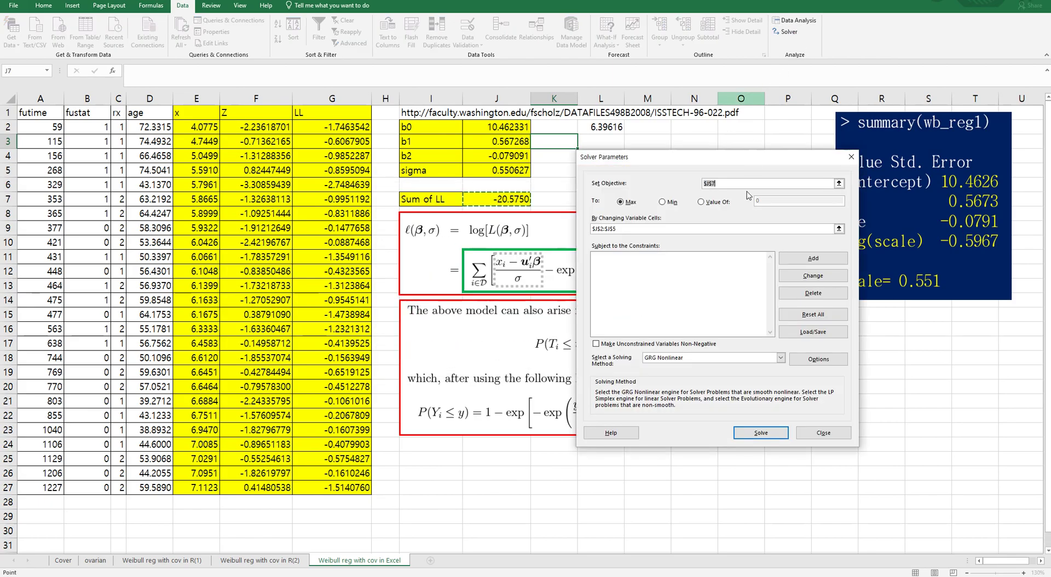
click(760, 434)
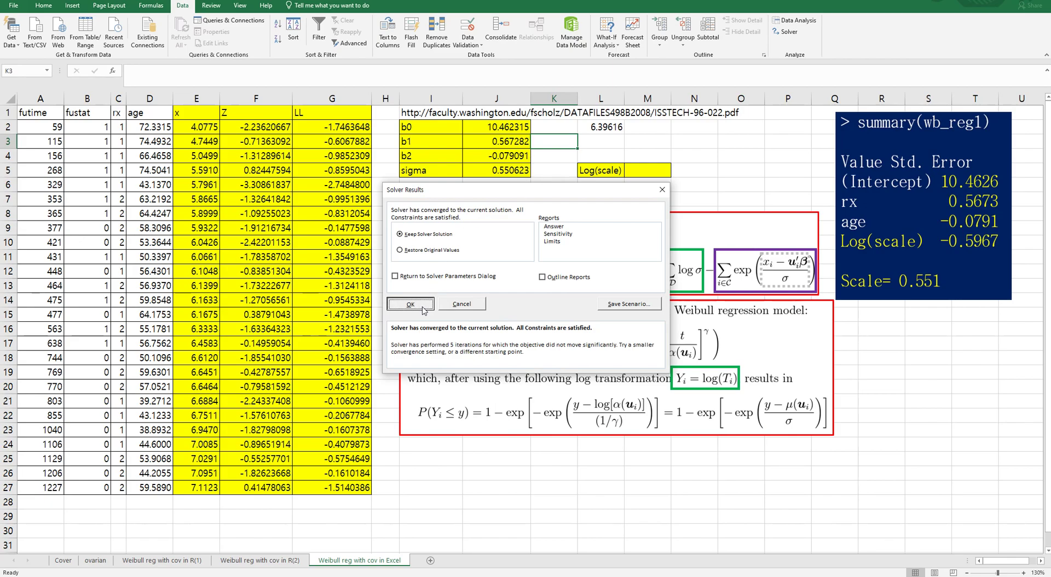
click(425, 306)
click(789, 31)
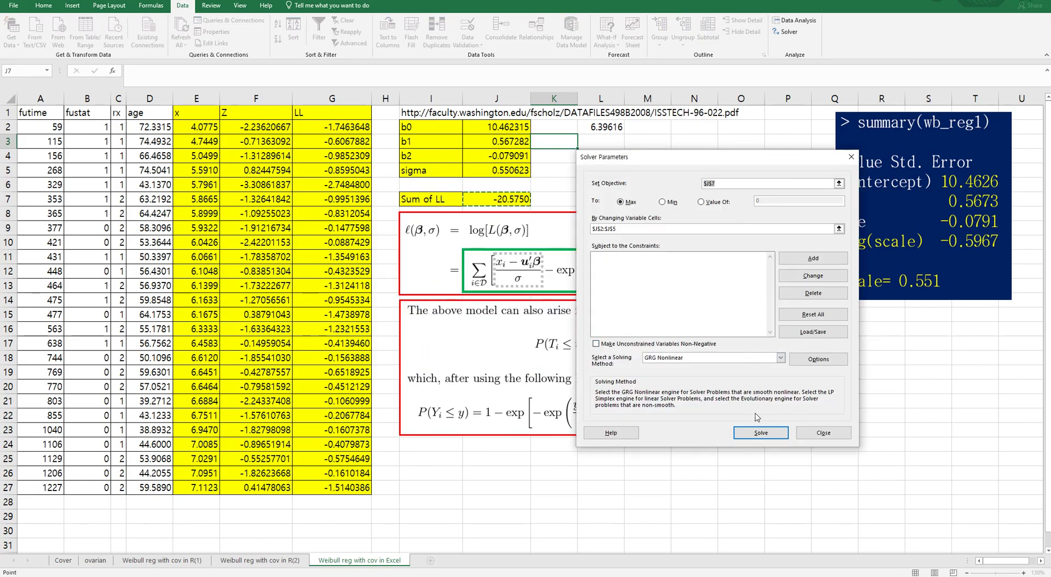
click(759, 433)
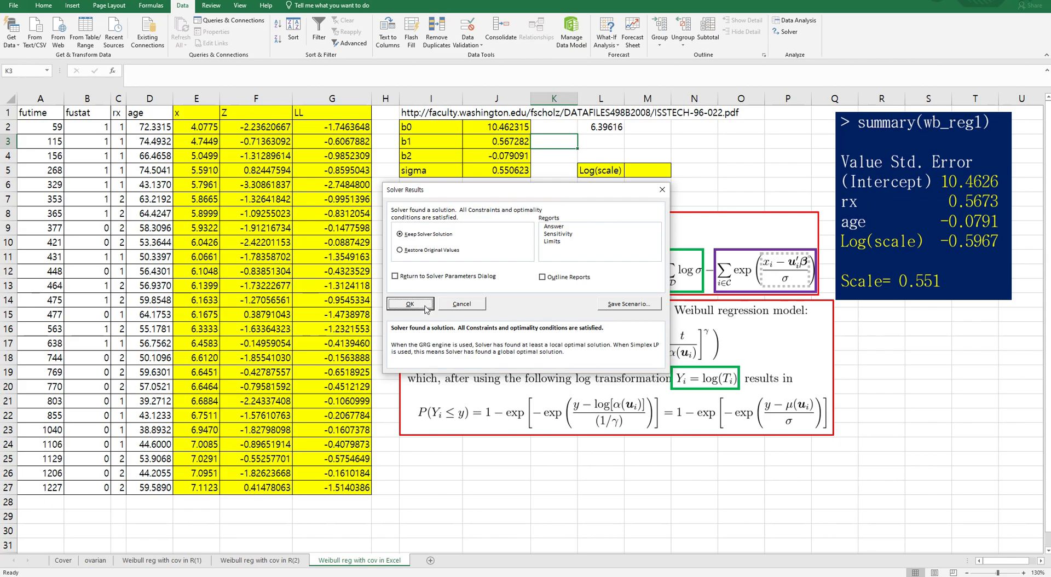
click(426, 307)
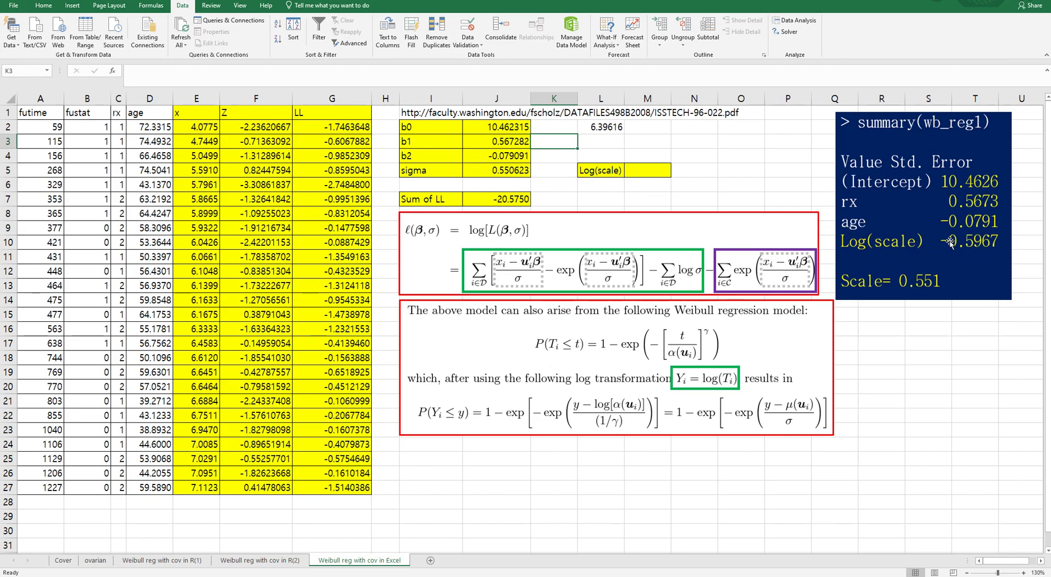
click(647, 171)
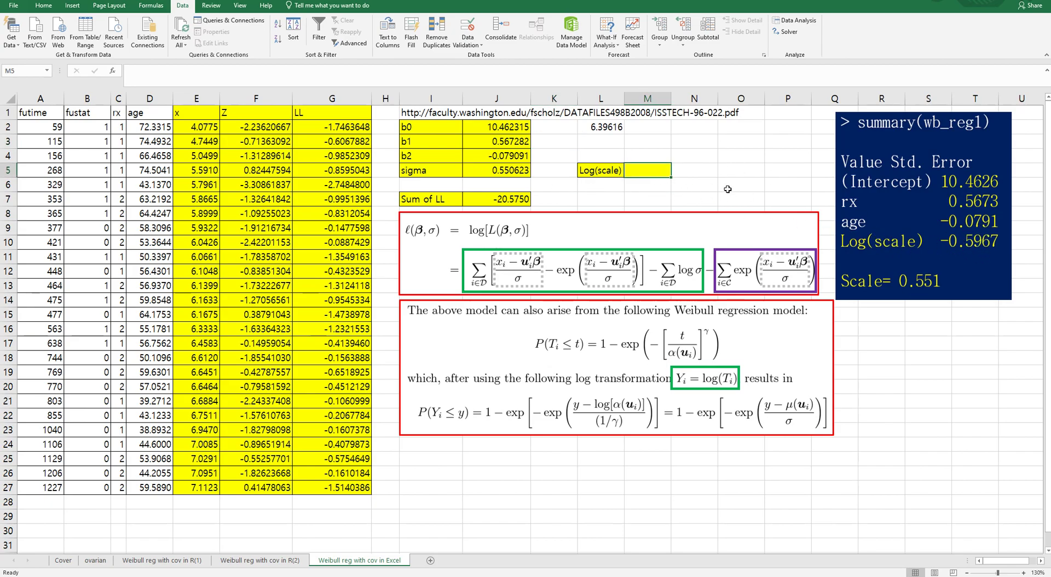
Enter =LN(J5) in M5 for Log(scale), giving -0.59671, and compare with R's output
text(=ln()
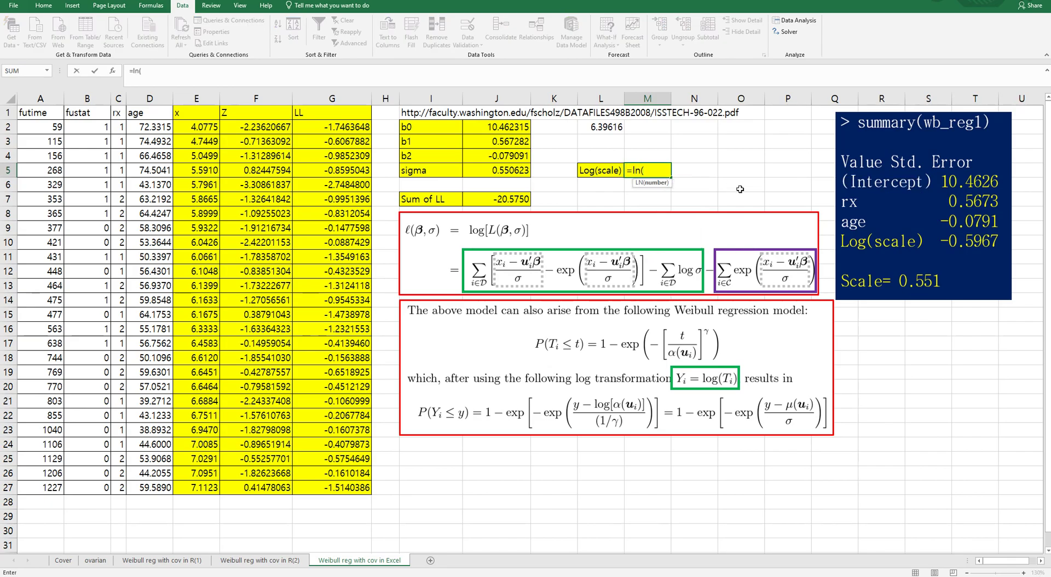
click(493, 172)
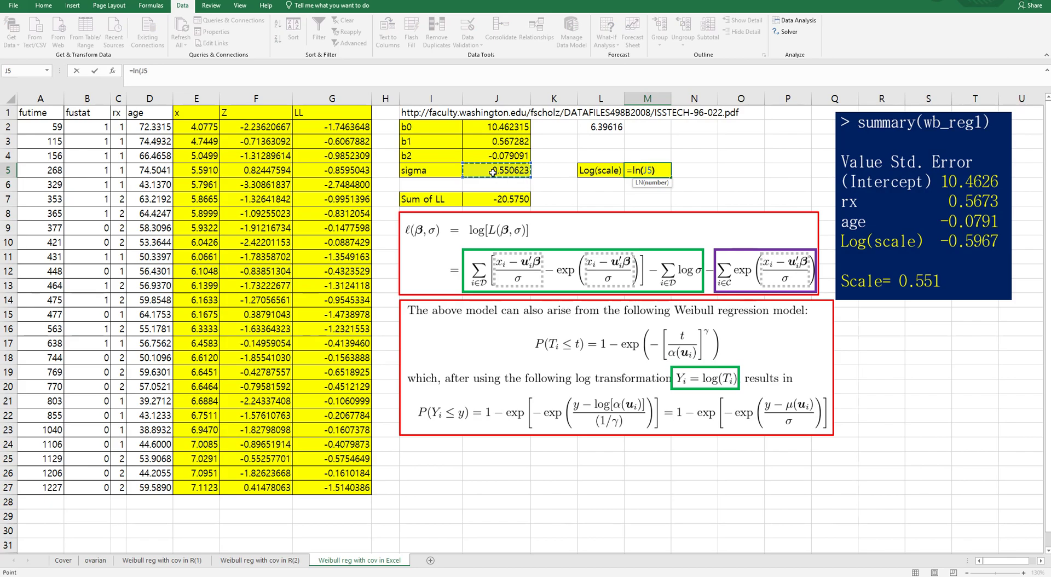
key(ctrl+Return)
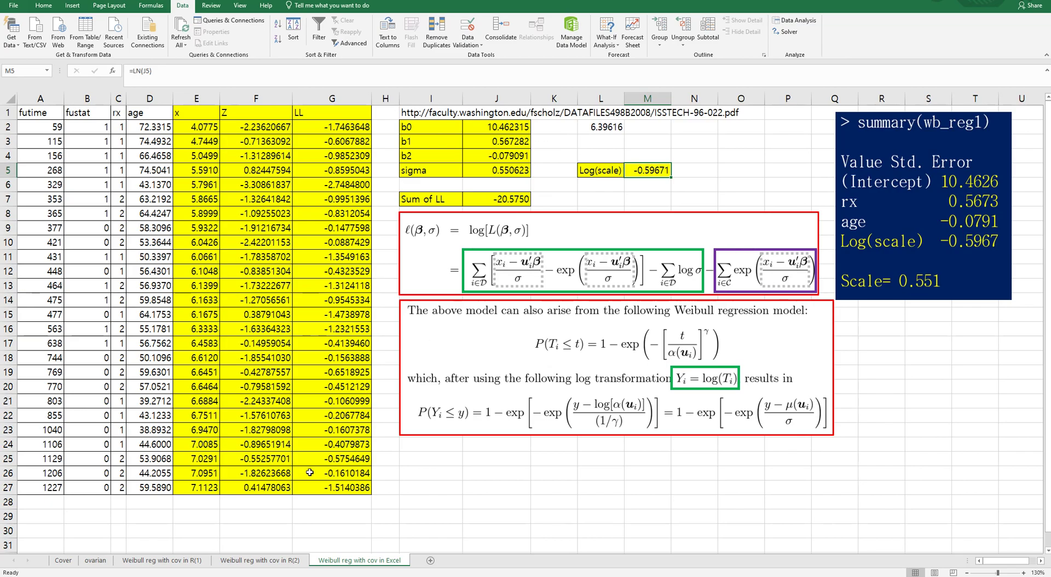
click(198, 560)
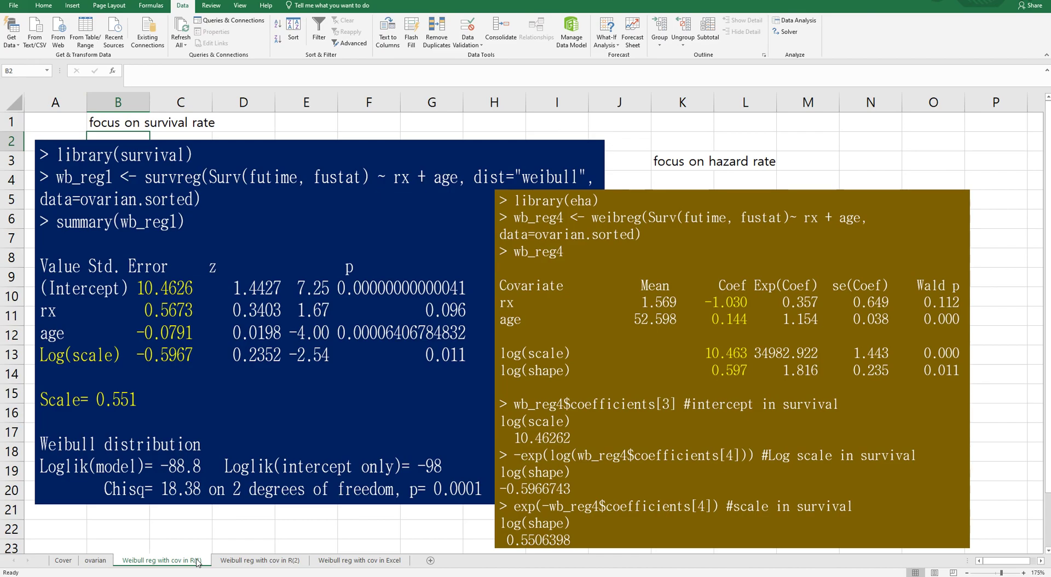
click(241, 563)
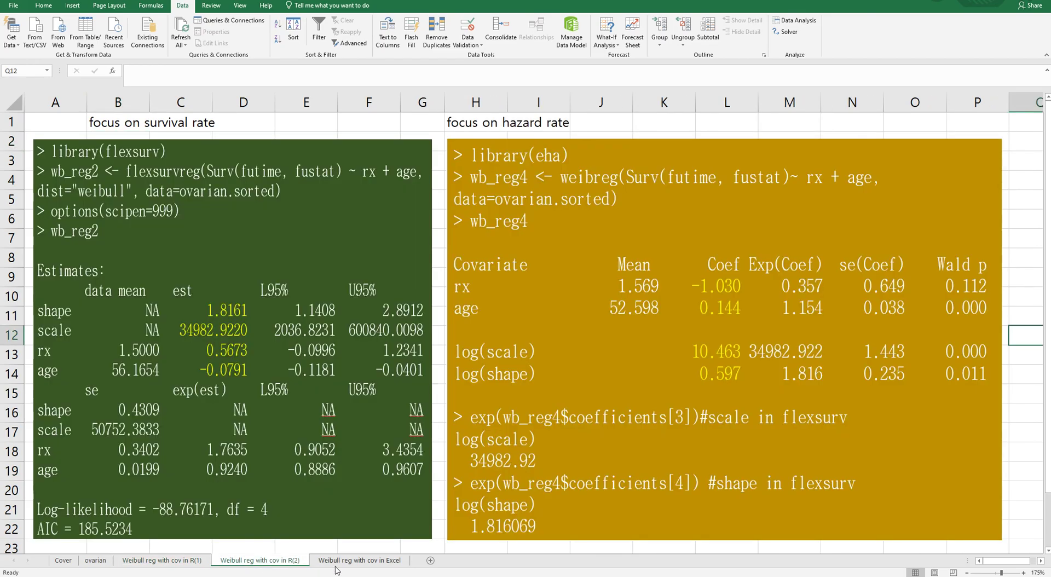
click(350, 569)
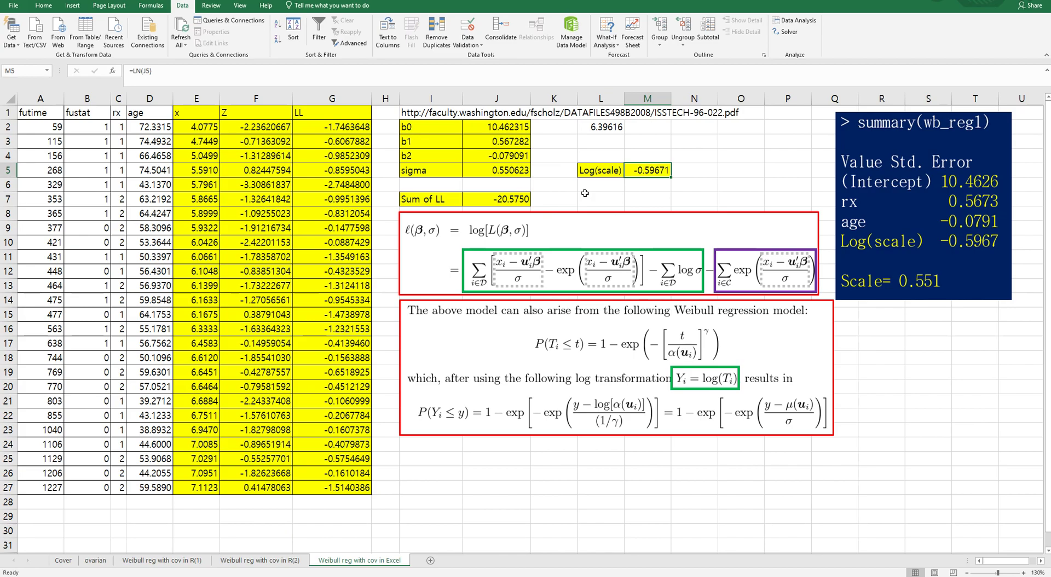